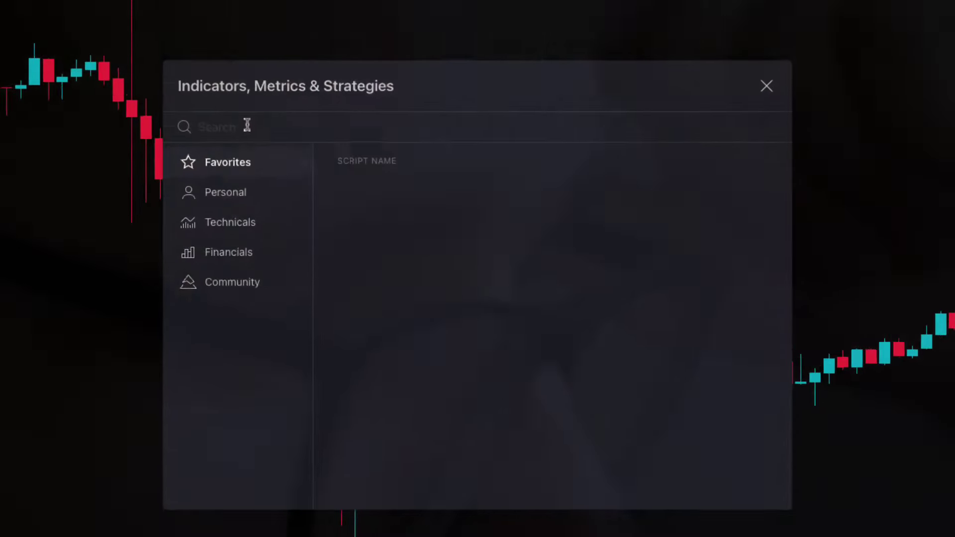
# - Search the indicator library for 'Exit-Willy Alert'
pyautogui.write('Exit-Willy Alert')
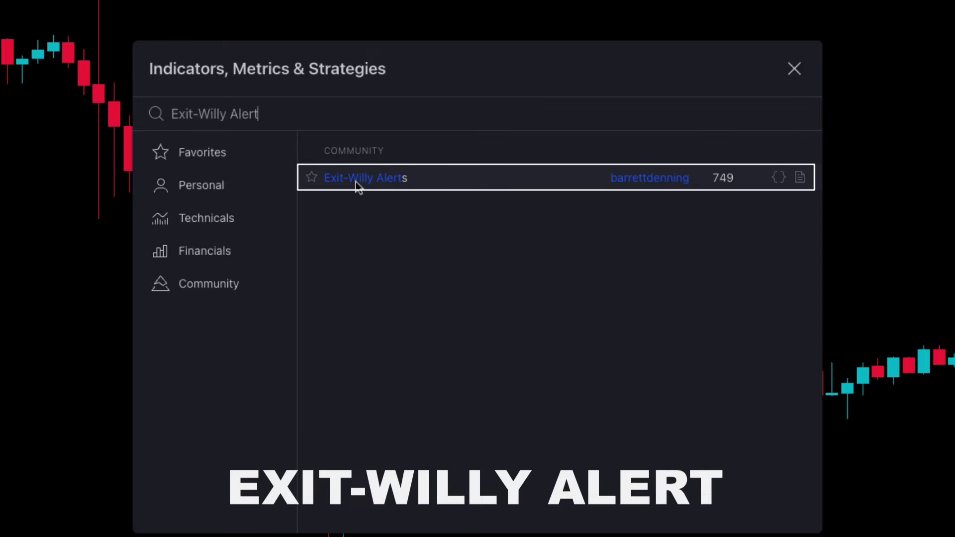
# - Apply the Exit-Willy Alerts script to the chart and close the indicator search
pyautogui.hotkey('ctrl', 'a')
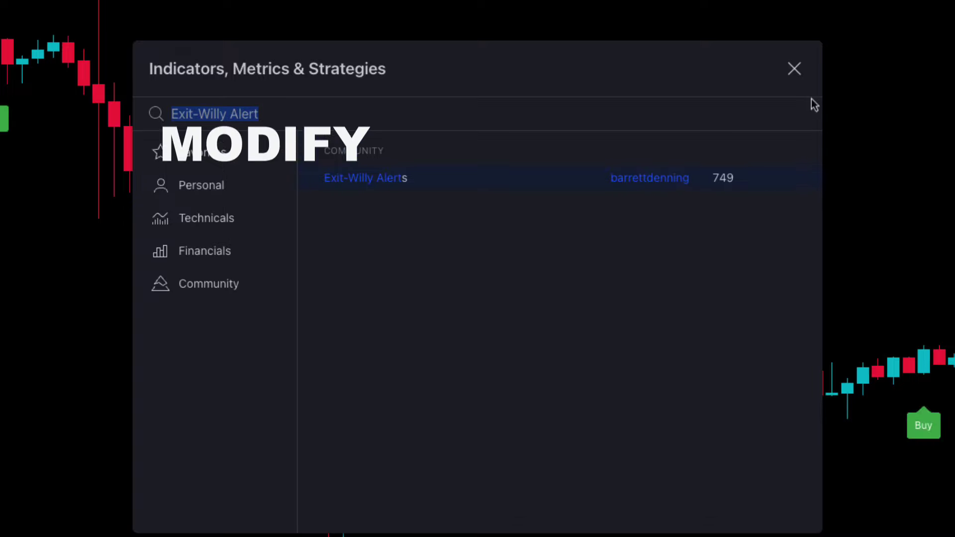
pyautogui.click(801, 79)
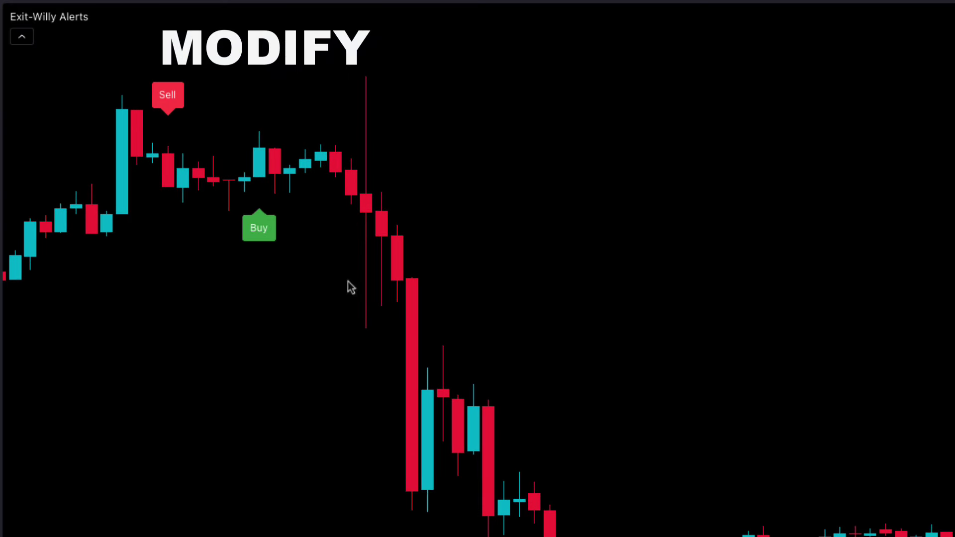
# - Give Exit-Willy Alerts EXIT Length 22, Kijun Divider 3, Jurik Phase 5, Power 4, VAMA lookback 12
pyautogui.click(122, 17)
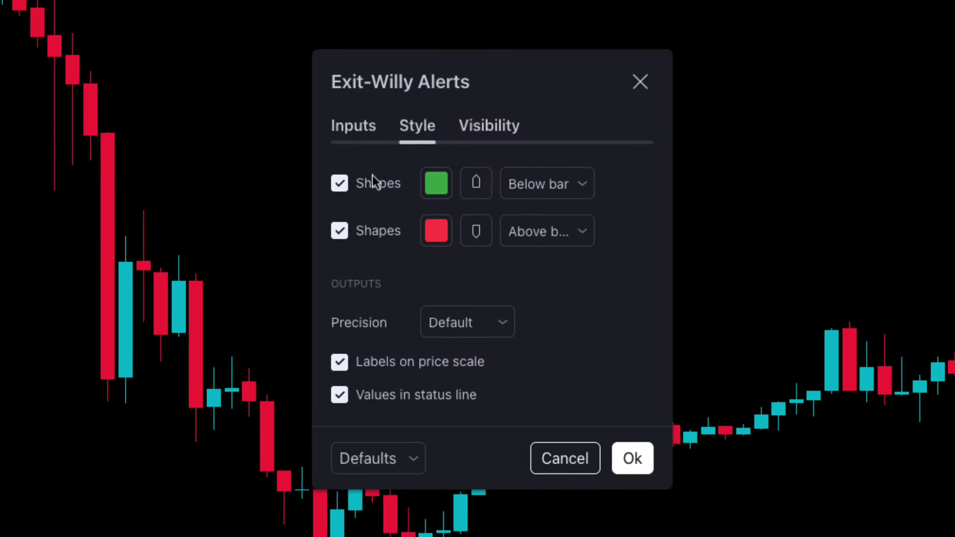
pyautogui.click(342, 124)
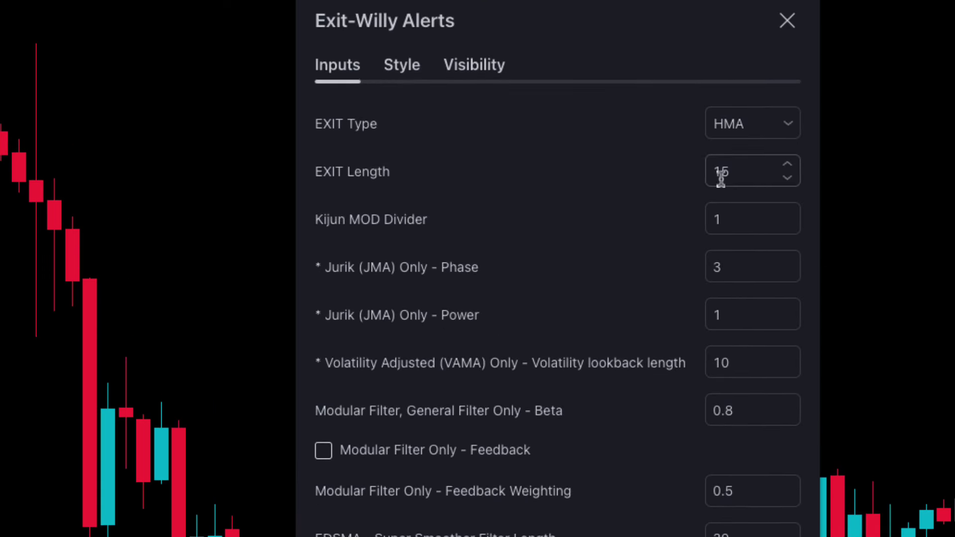
pyautogui.doubleClick(736, 173)
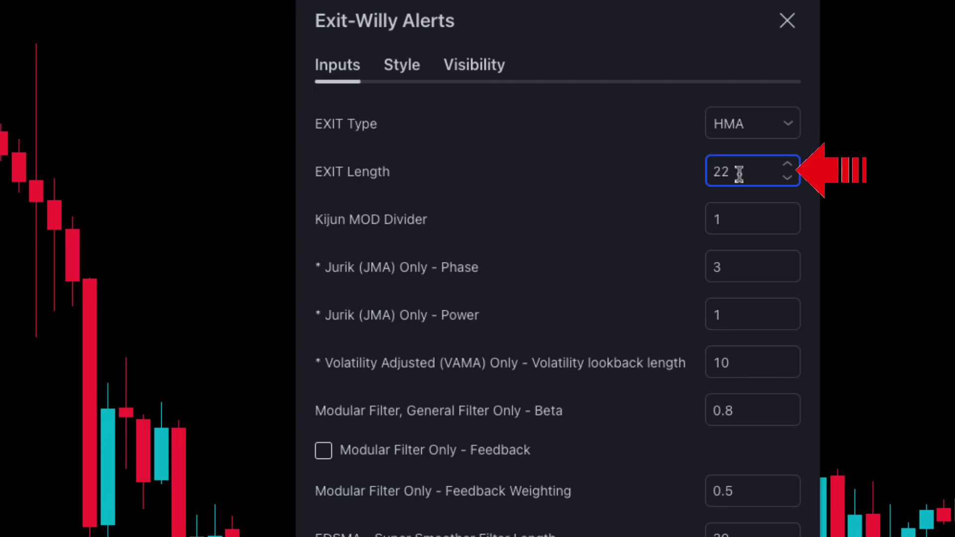
pyautogui.doubleClick(737, 222)
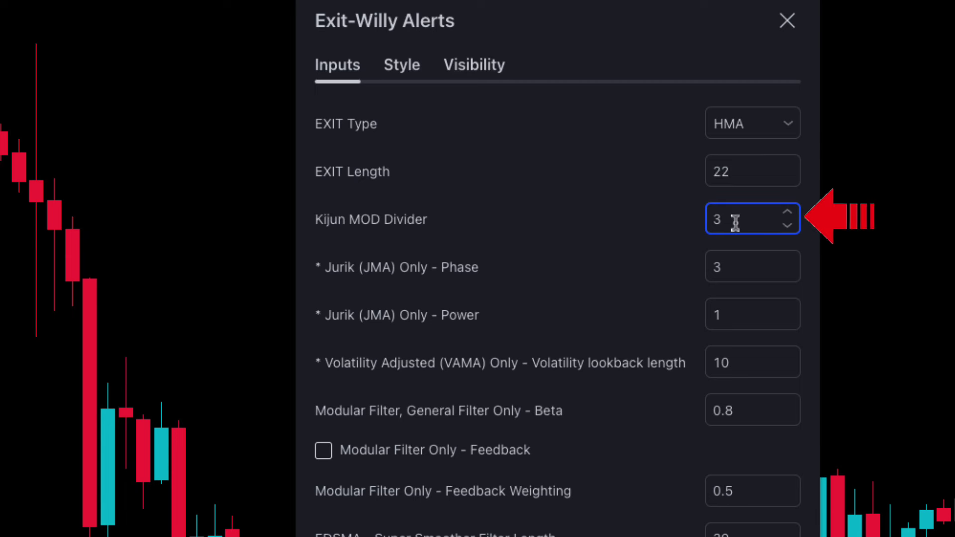
pyautogui.click(731, 263)
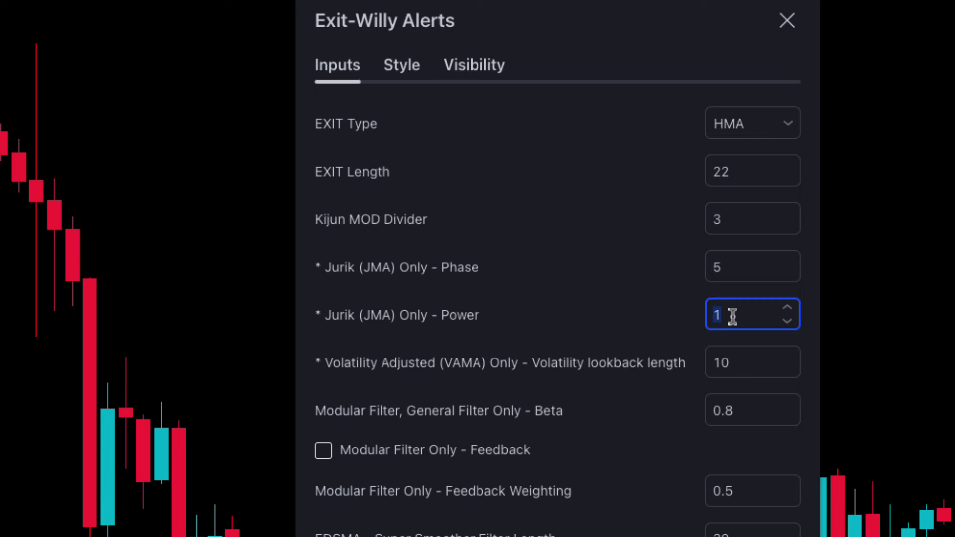
pyautogui.doubleClick(732, 363)
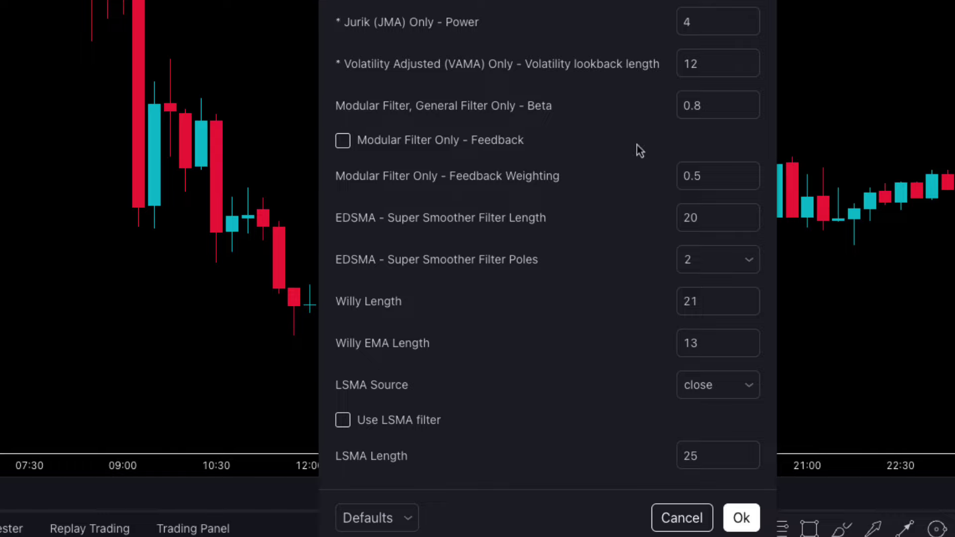
pyautogui.click(741, 517)
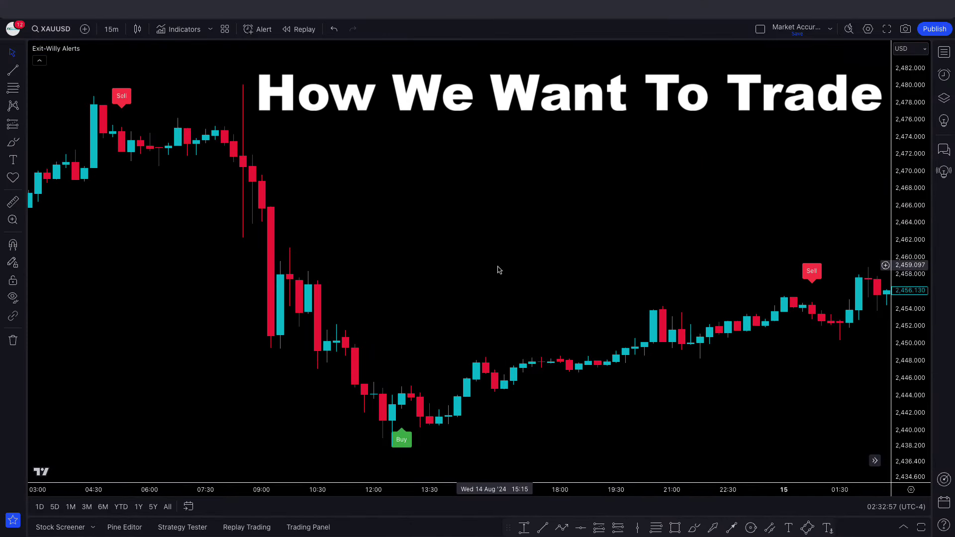
# - Pan across the gold chart to review the Buy/Sell labels, then reopen the indicator library
pyautogui.hscroll(-2, 508, 268)
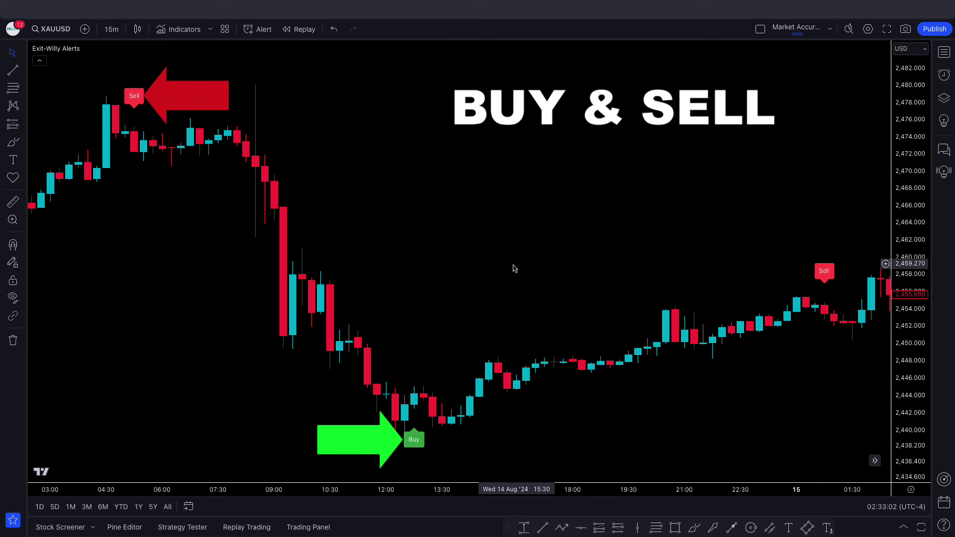
pyautogui.scroll(-1, 335, 253)
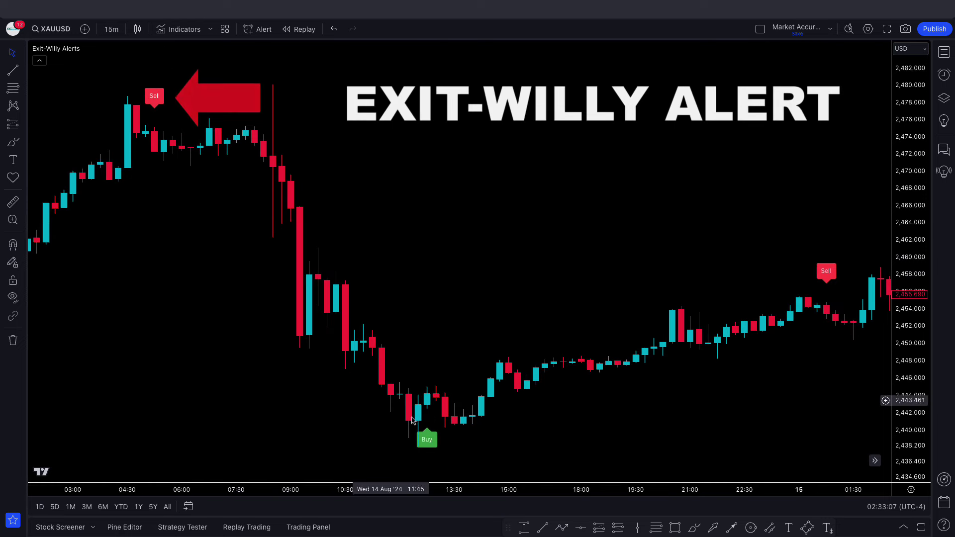
pyautogui.moveTo(719, 269); pyautogui.dragTo(680, 269)
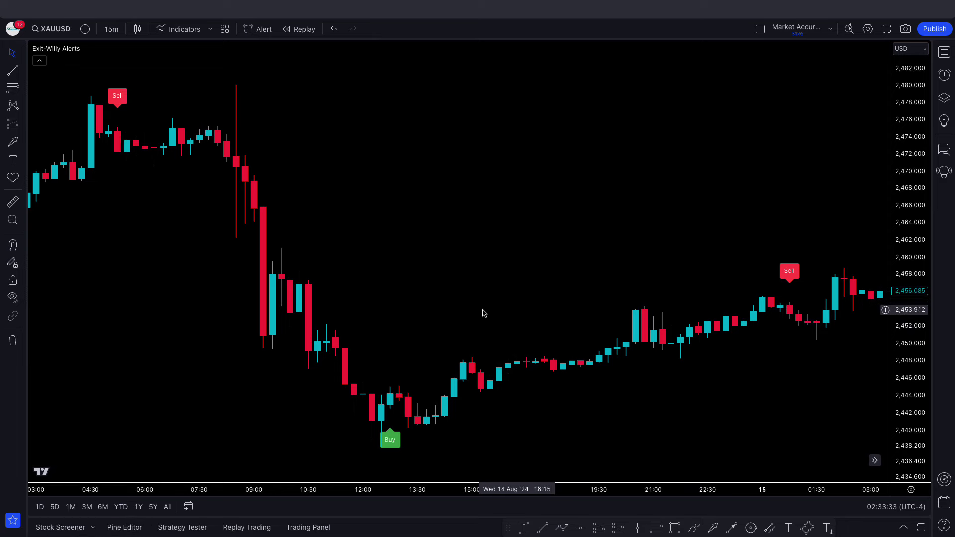
pyautogui.click(184, 29)
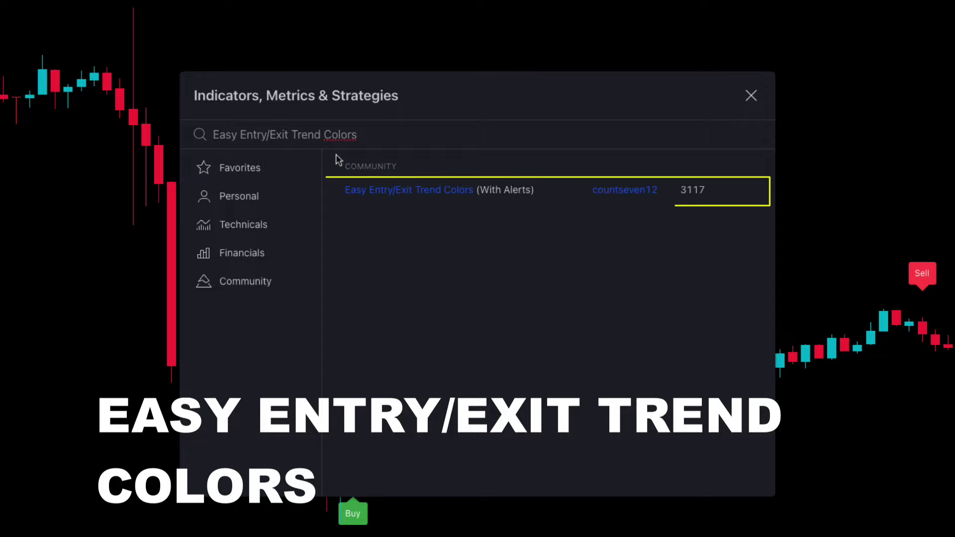
# - Add Easy Entry/Exit Trend Colors (With Alerts) with BB Periods 12, FastLength 15, SlowLength 28
pyautogui.click(393, 190)
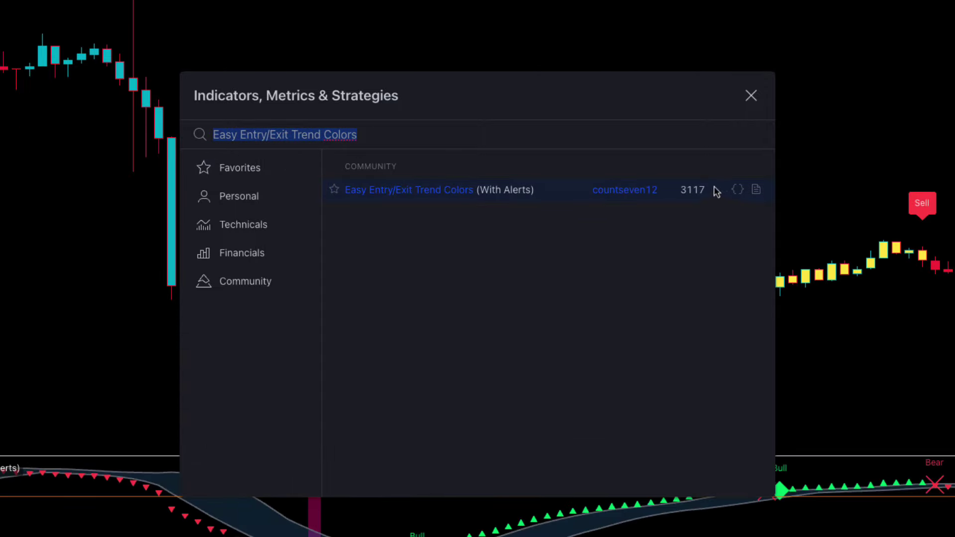
pyautogui.click(751, 96)
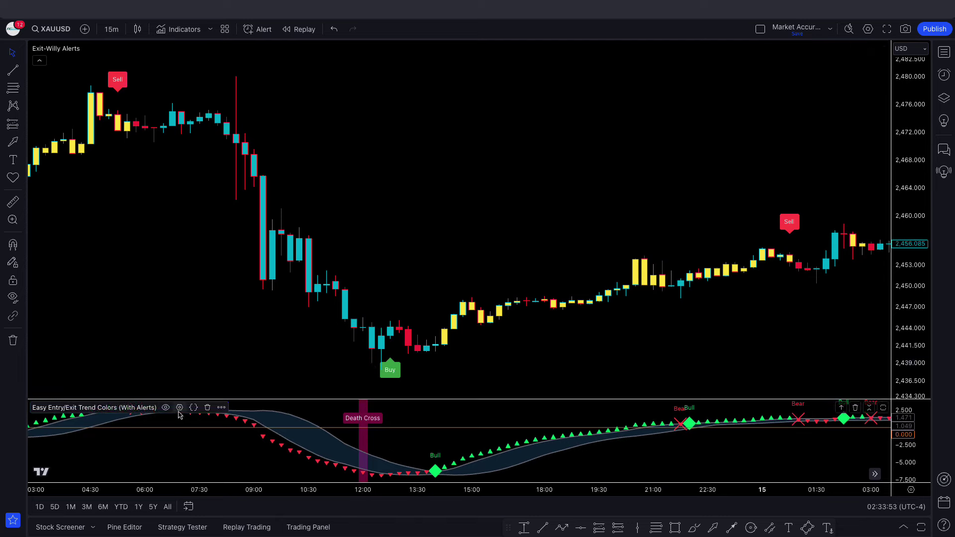
pyautogui.click(180, 407)
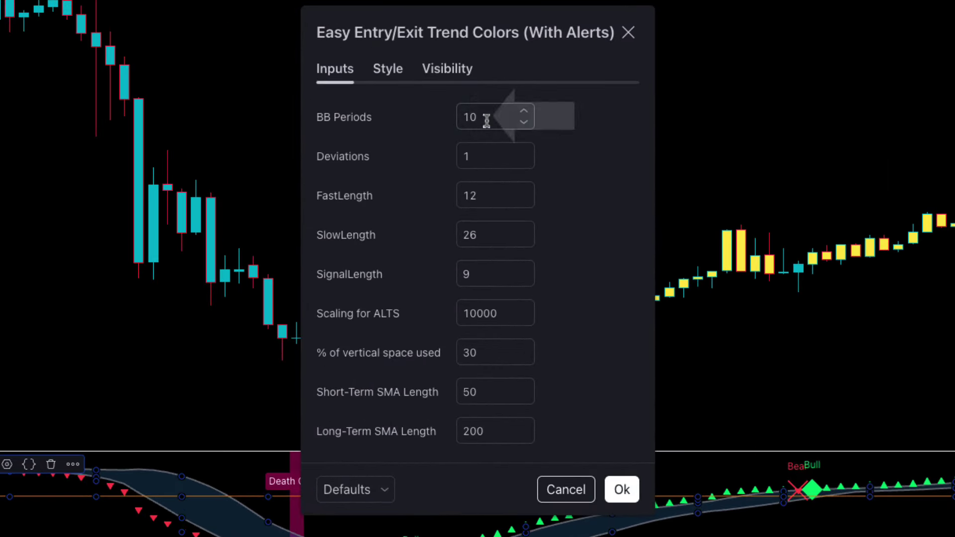
pyautogui.click(482, 189)
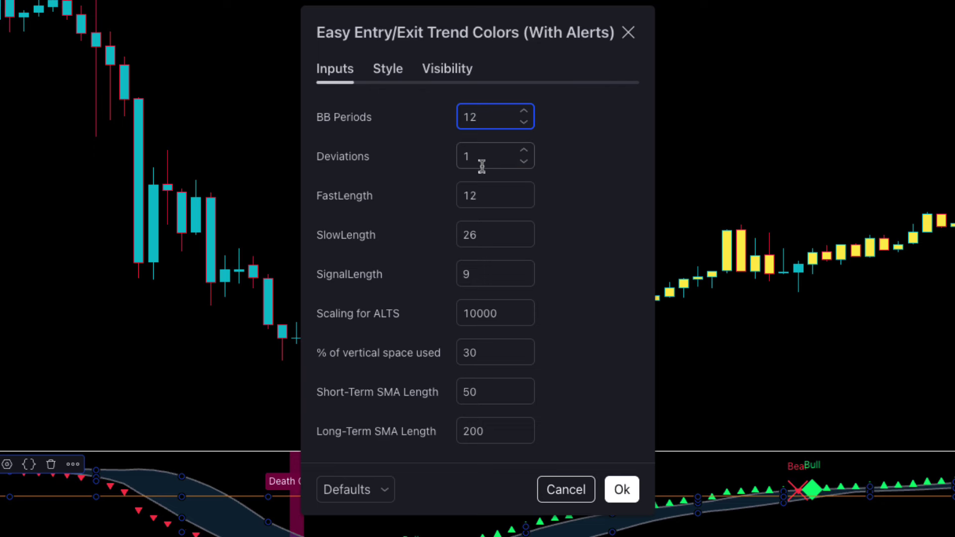
pyautogui.click(481, 196)
pyautogui.write('1')
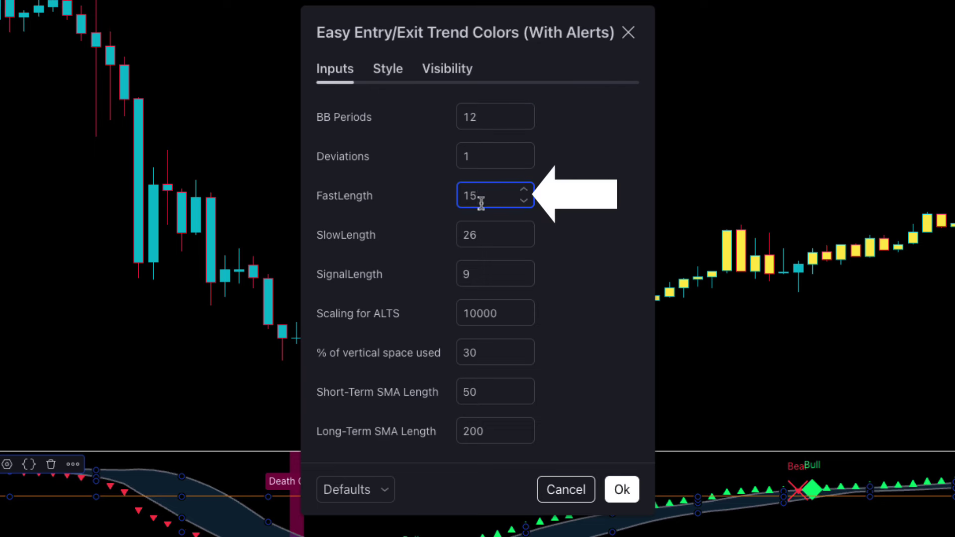
pyautogui.write('5')
pyautogui.click(482, 238)
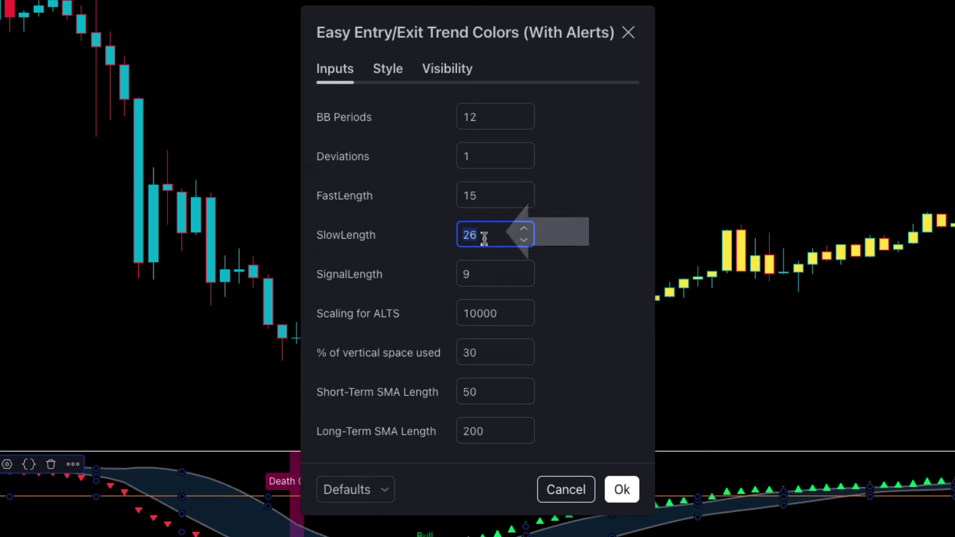
pyautogui.write('28')
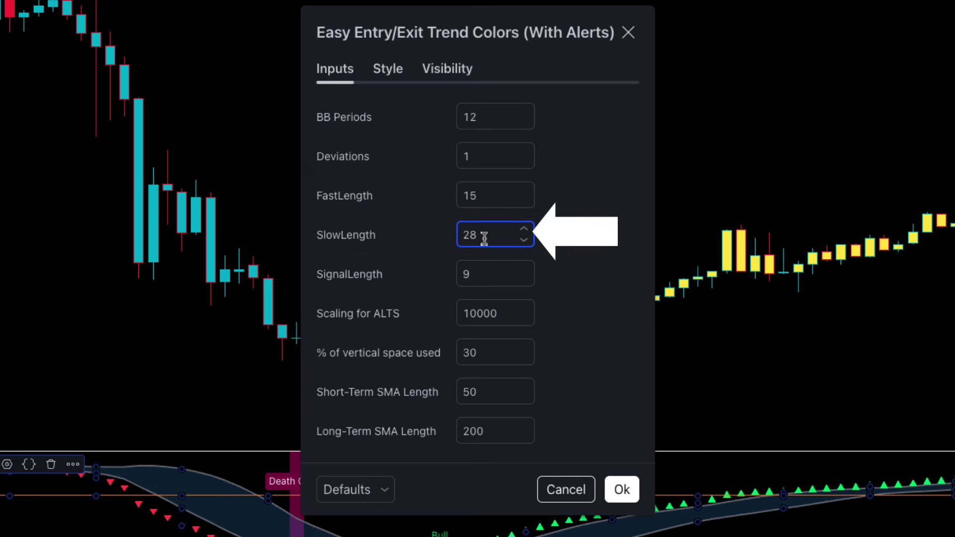
# - Uncheck Background Color, Upper/Lower Band, Bear/Bull MACD and Zeroline in the Style settings, then apply
pyautogui.click(388, 68)
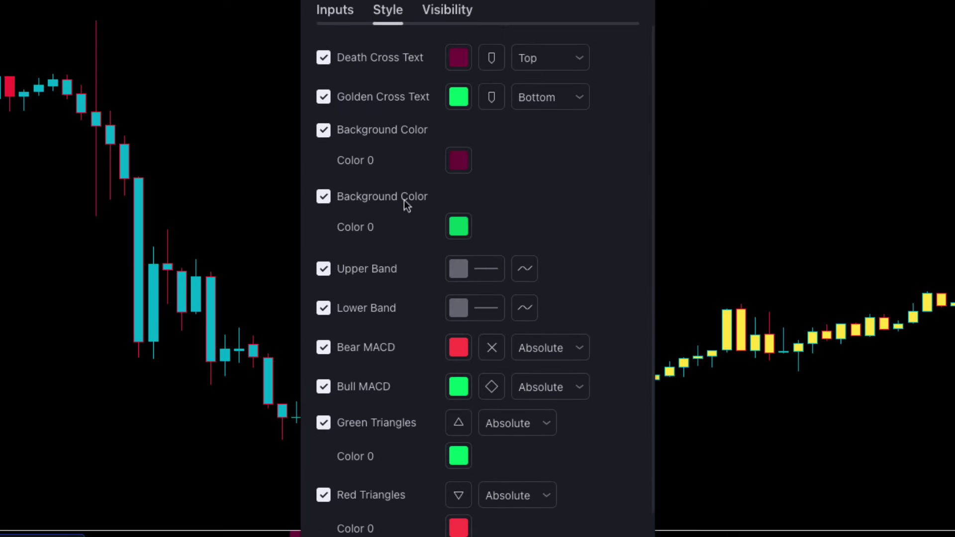
pyautogui.click(323, 169)
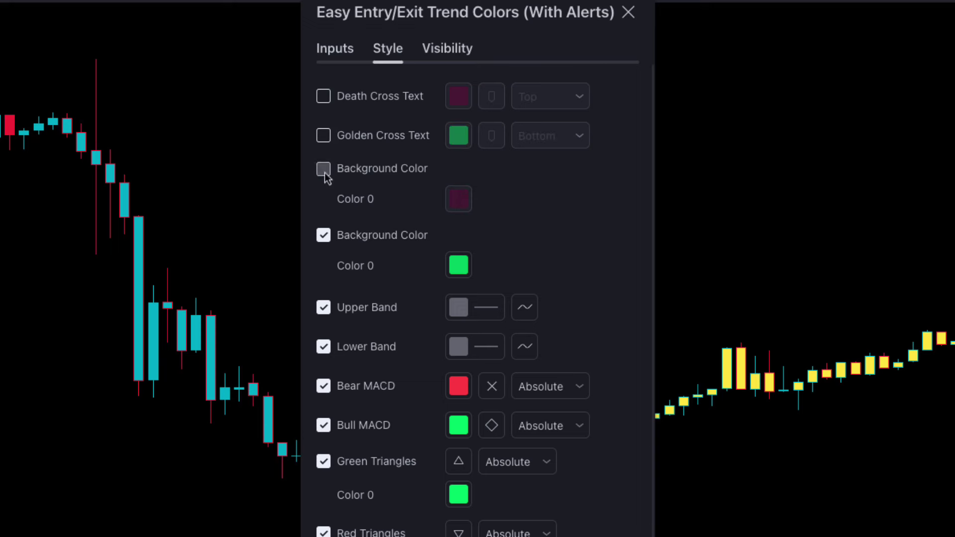
pyautogui.click(323, 308)
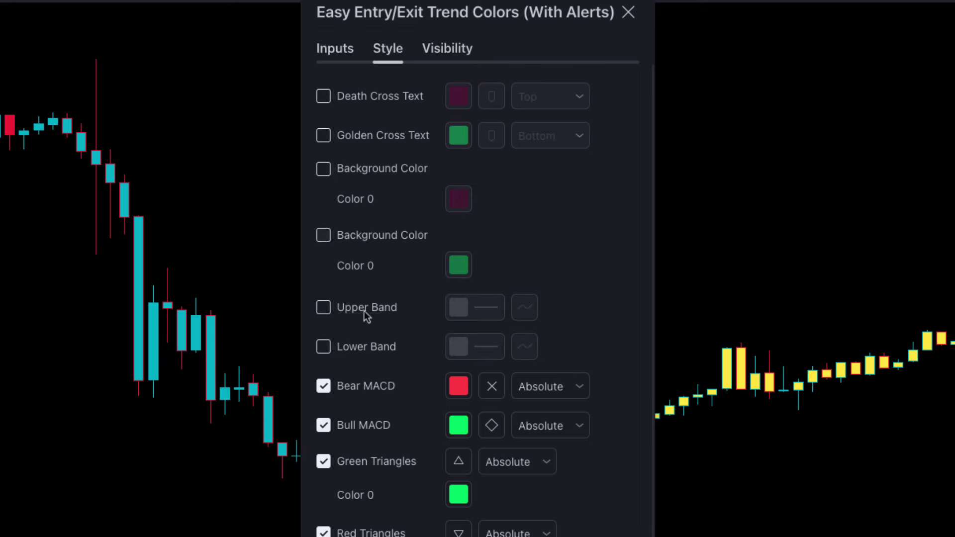
pyautogui.click(323, 386)
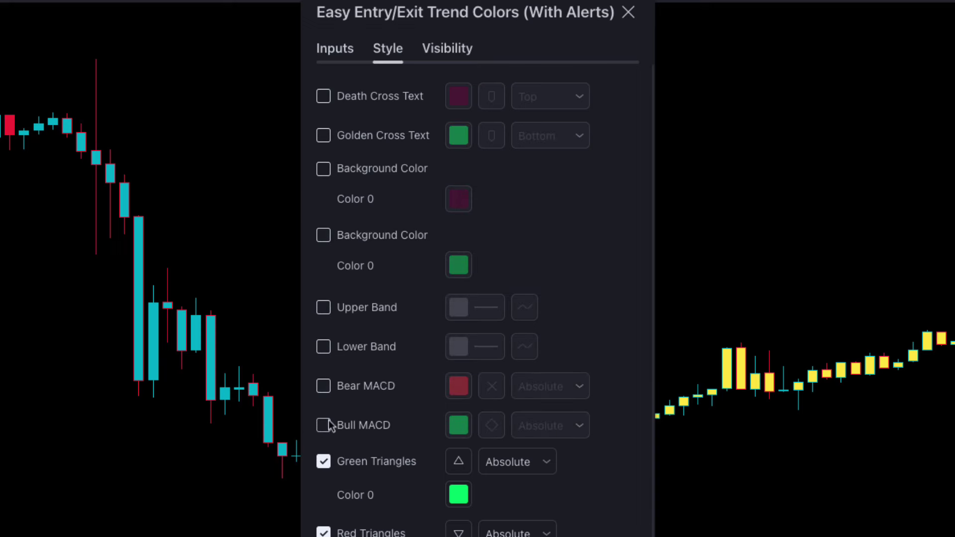
pyautogui.scroll(-3, 348, 433)
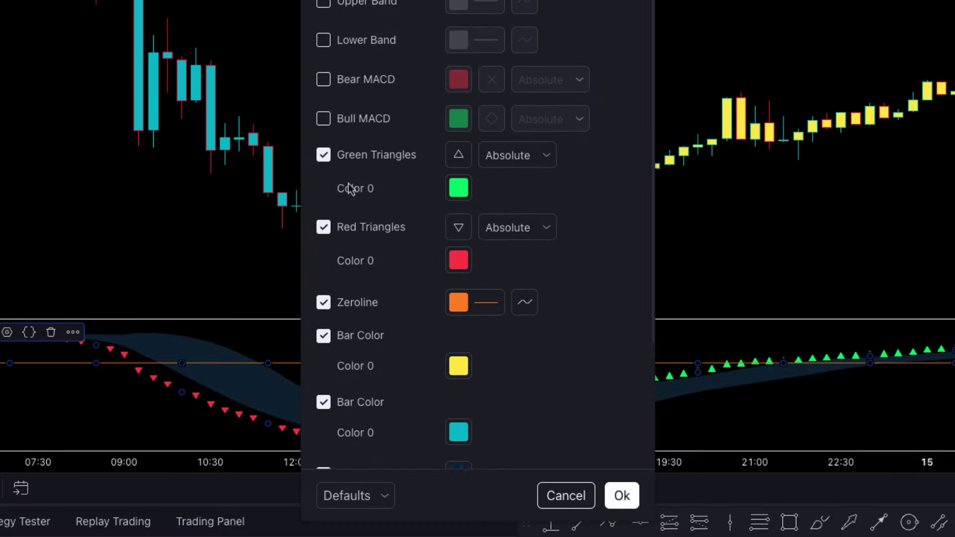
pyautogui.click(332, 284)
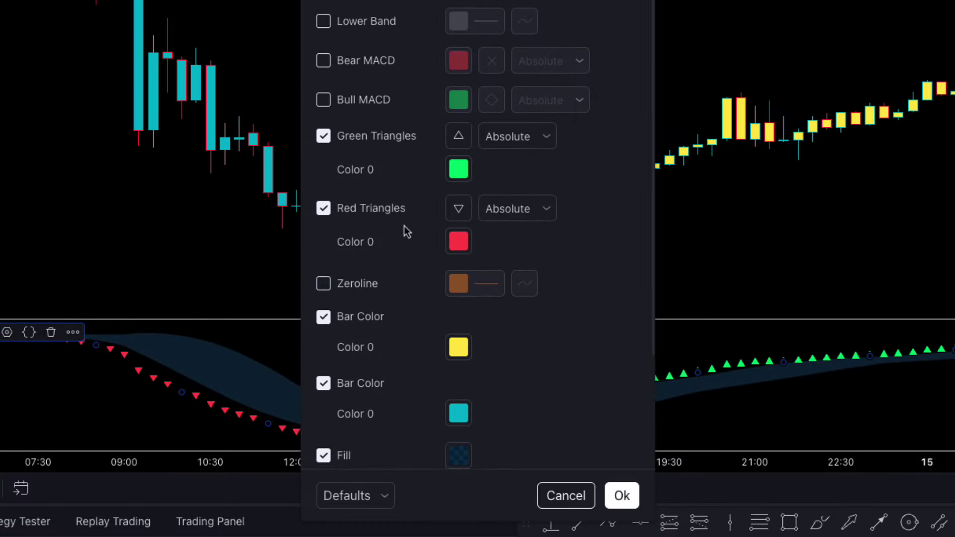
pyautogui.scroll(-3, 406, 229)
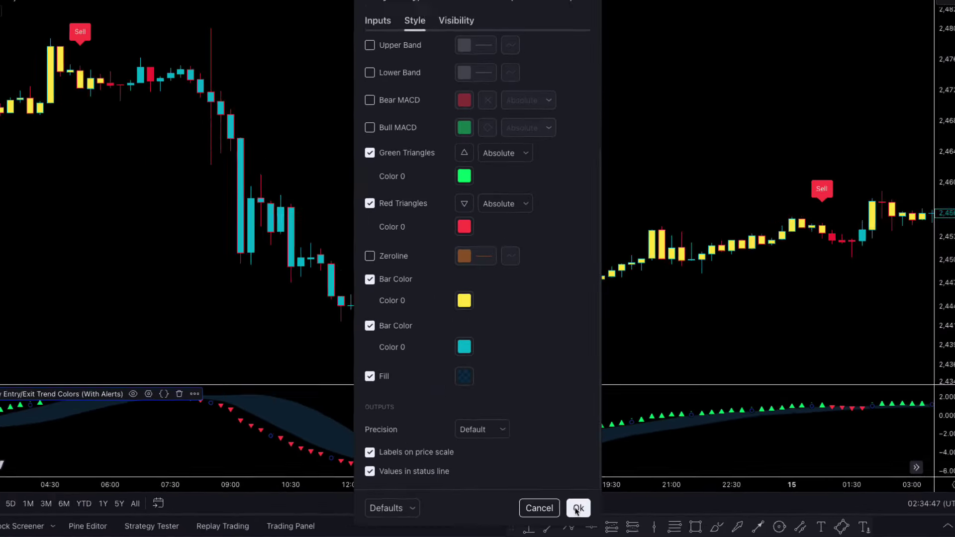
pyautogui.click(578, 509)
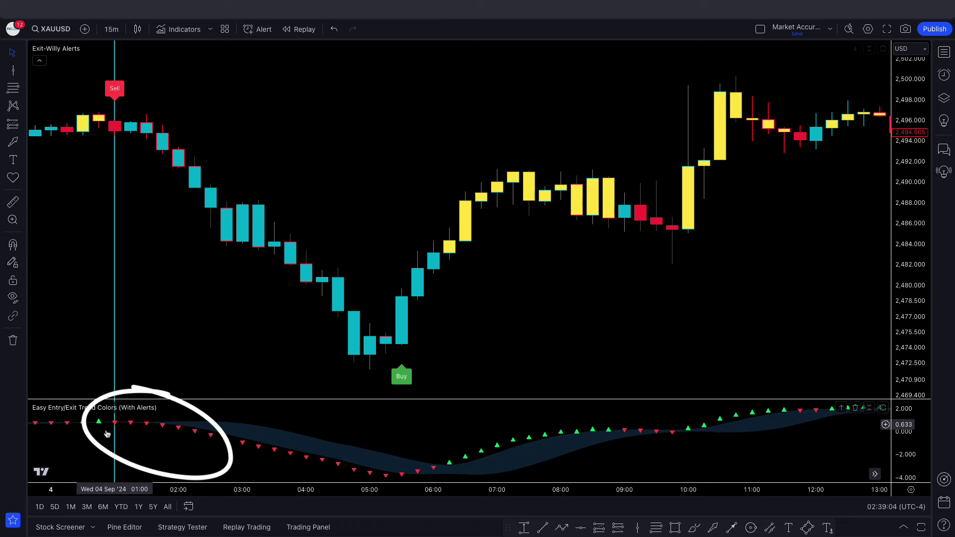
# - Draw a short position at the 4 Sep Sell candle, stretched over the following candles
pyautogui.click(115, 132)
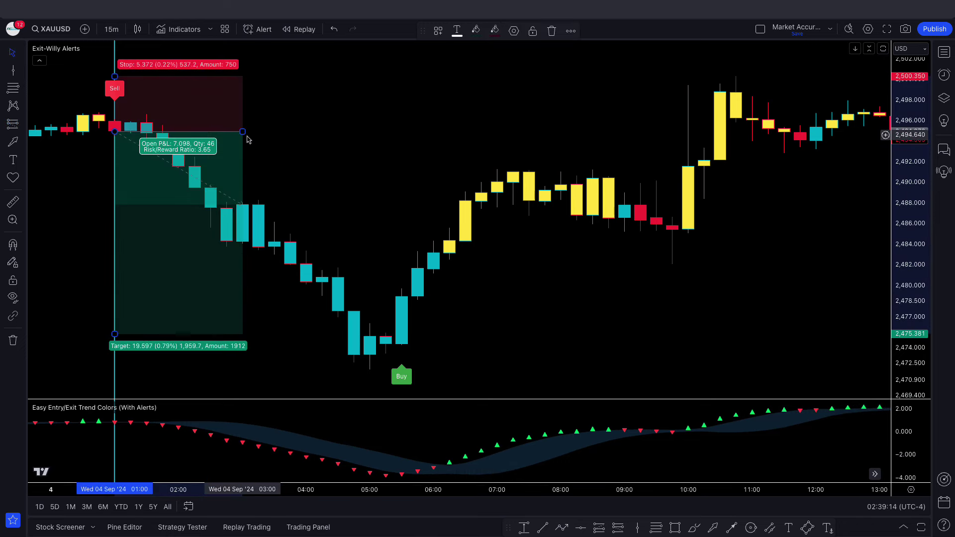
pyautogui.moveTo(242, 132); pyautogui.dragTo(344, 132)
pyautogui.scroll(1, 408, 184)
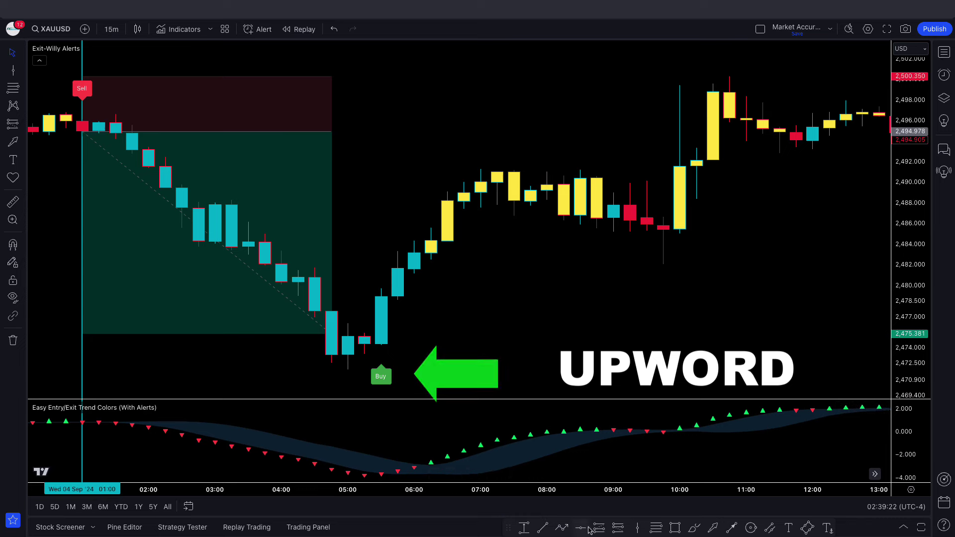
# - Mark the Buy candle with a vertical line and add a long position extended to 10:00
pyautogui.click(637, 528)
pyautogui.click(382, 333)
pyautogui.moveTo(381, 230); pyautogui.dragTo(431, 230)
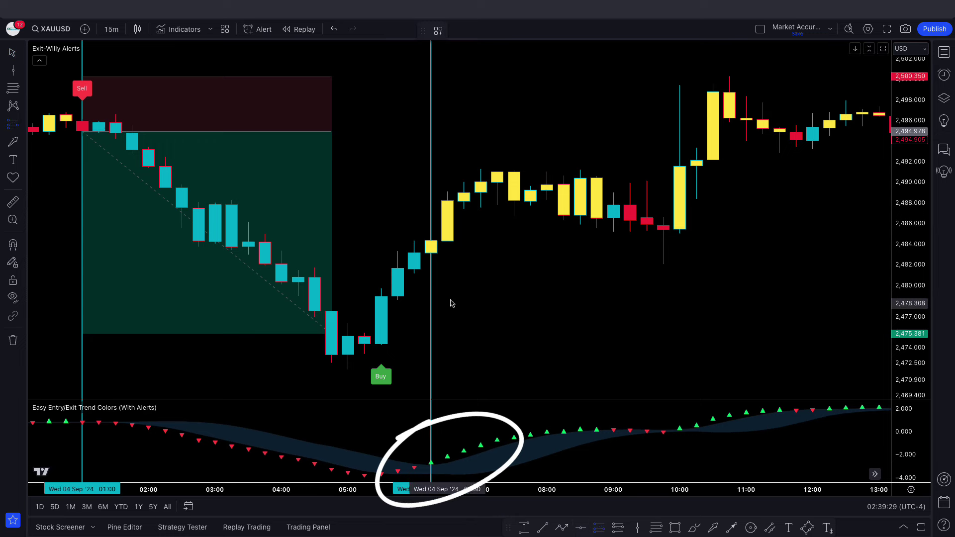
pyautogui.click(431, 245)
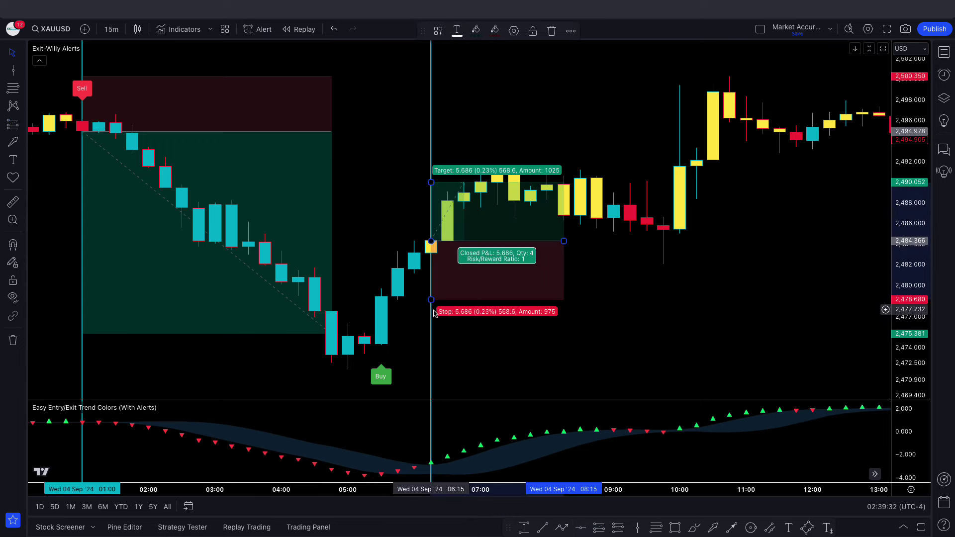
pyautogui.moveTo(429, 298); pyautogui.dragTo(431, 359)
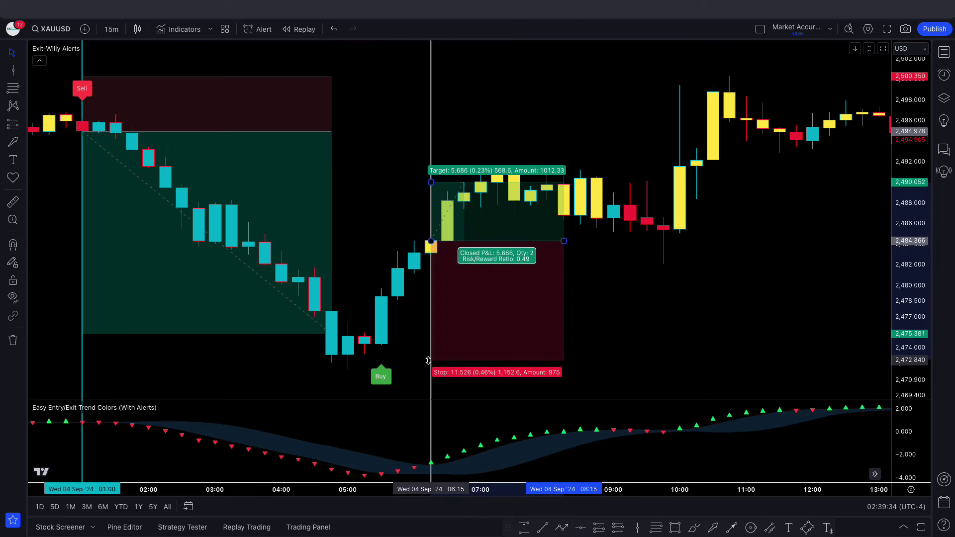
pyautogui.moveTo(430, 182); pyautogui.dragTo(427, 109)
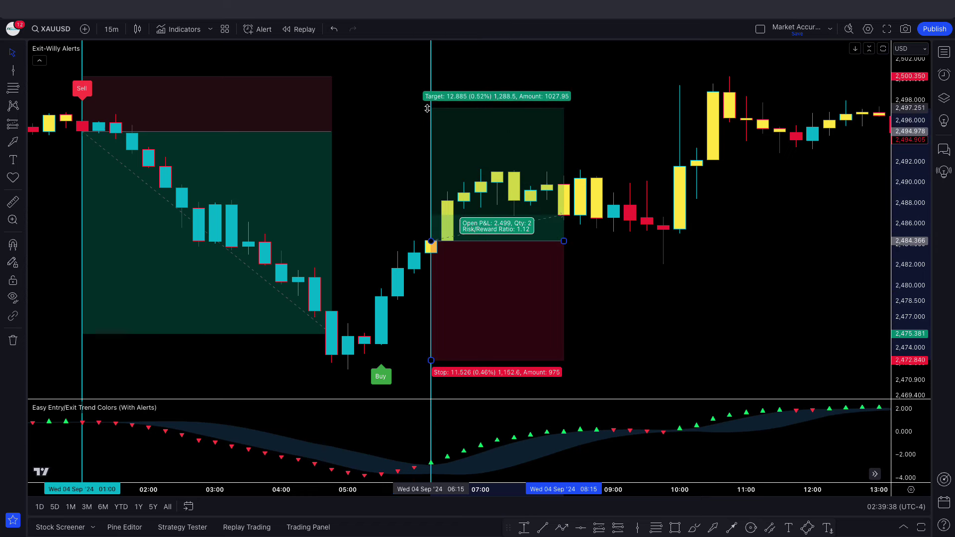
pyautogui.moveTo(610, 242); pyautogui.dragTo(679, 239)
pyautogui.scroll(1, 725, 309)
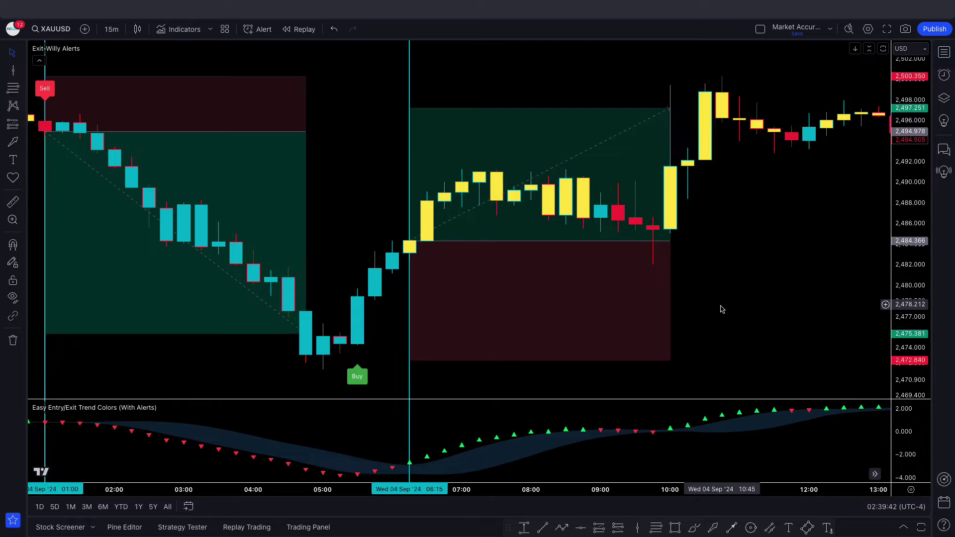
pyautogui.moveTo(720, 307); pyautogui.dragTo(788, 307)
pyautogui.scroll(2, 788, 307)
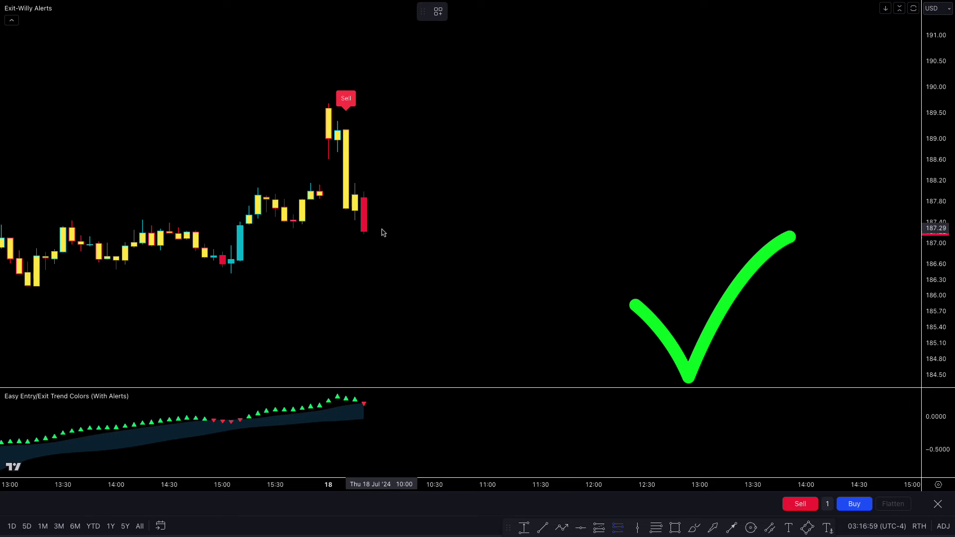
# - Place a short position at the 18 Jul Sell candle with stop and target at 1:1.5
pyautogui.click(367, 234)
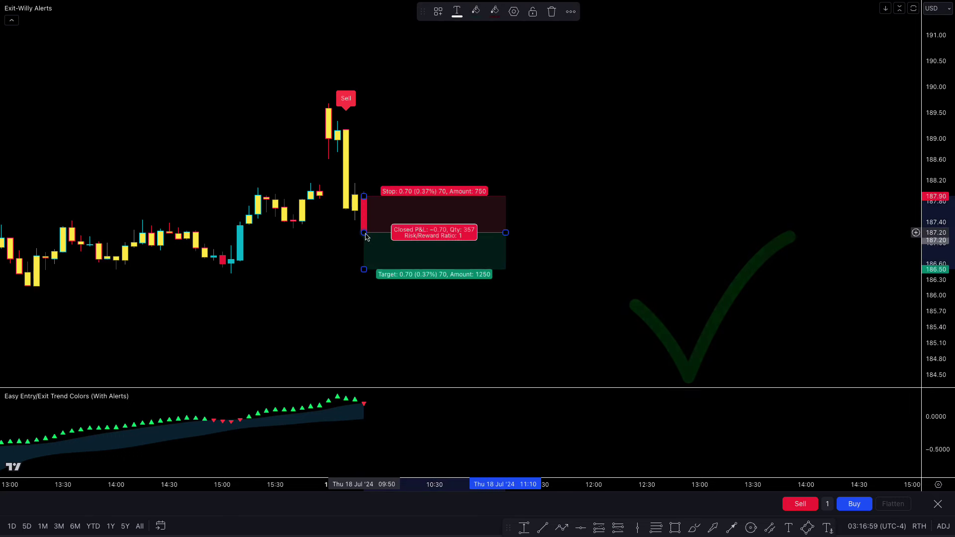
pyautogui.moveTo(363, 194); pyautogui.dragTo(364, 104)
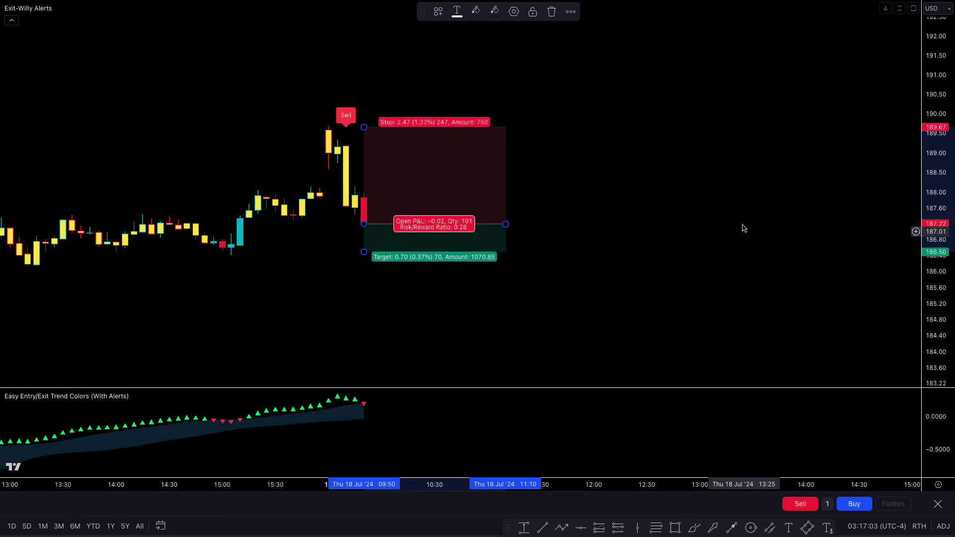
pyautogui.moveTo(744, 235); pyautogui.dragTo(551, 222)
pyautogui.moveTo(325, 202); pyautogui.dragTo(305, 323)
pyautogui.hotkey('alt', 'r')
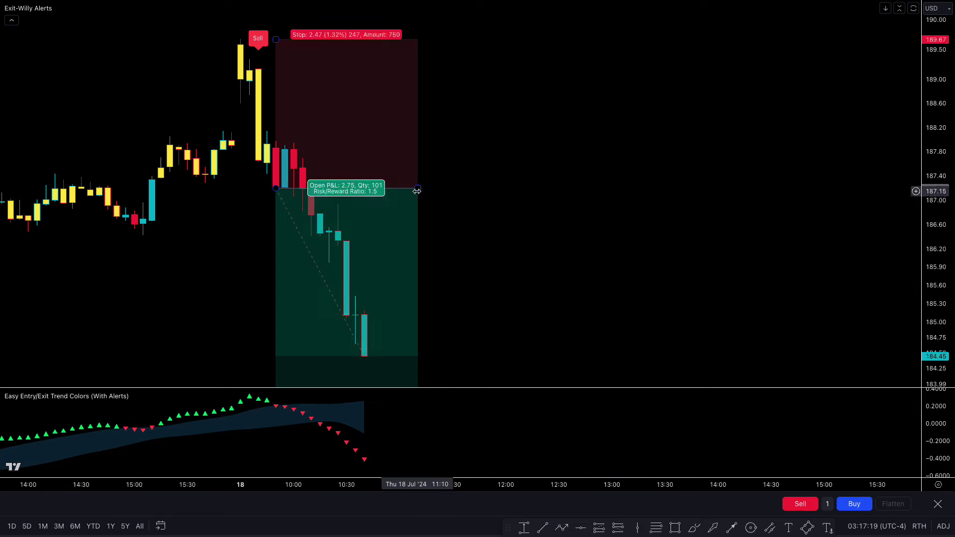
# - Resize the short position box to the latest candles and pan back to earlier bars
pyautogui.moveTo(437, 208); pyautogui.dragTo(567, 199)
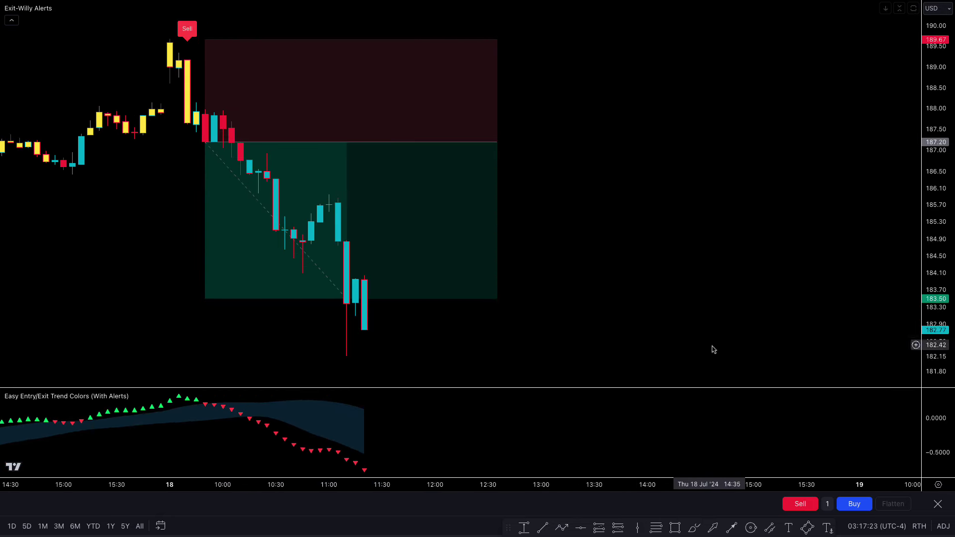
pyautogui.moveTo(498, 144); pyautogui.dragTo(362, 152)
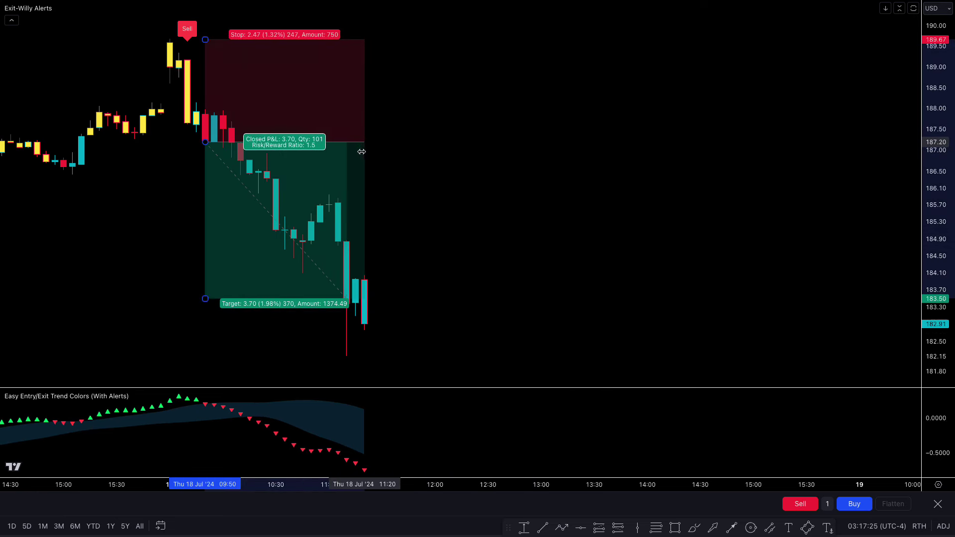
pyautogui.click(472, 183)
pyautogui.moveTo(490, 199); pyautogui.dragTo(669, 237)
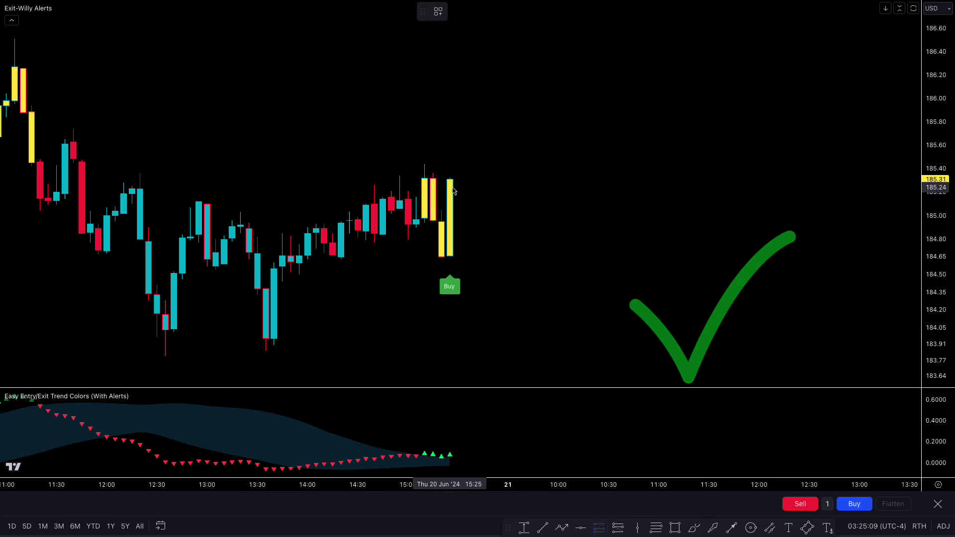
# - Place a long position at the 20 Jun Buy candle with a 1:1.5 reward target
pyautogui.click(454, 186)
pyautogui.moveTo(449, 256); pyautogui.dragTo(438, 351)
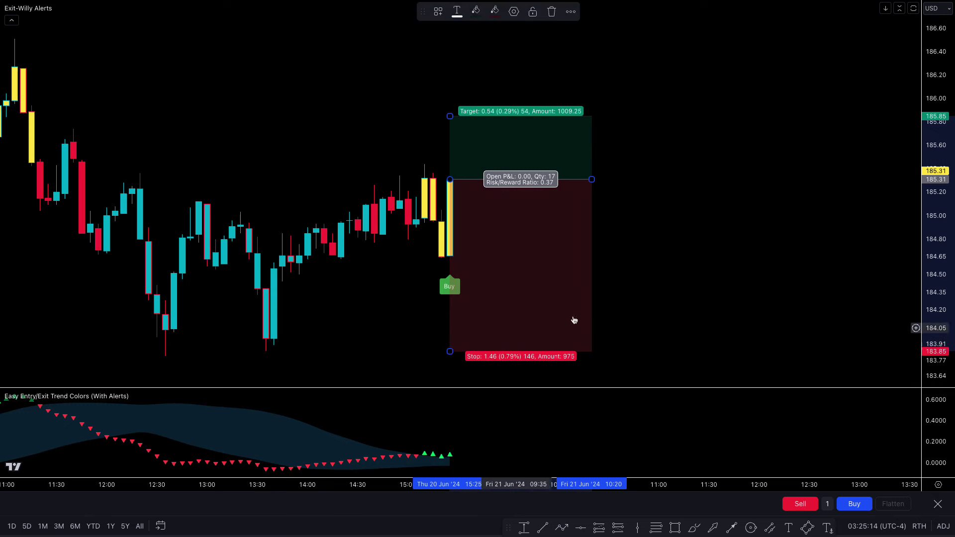
pyautogui.scroll(-3, 936, 180)
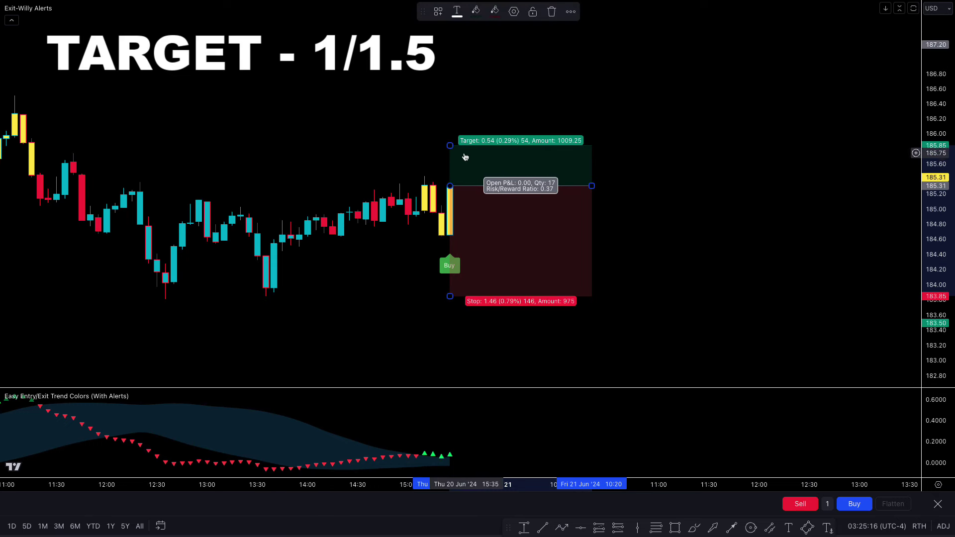
pyautogui.moveTo(451, 146); pyautogui.dragTo(444, 23)
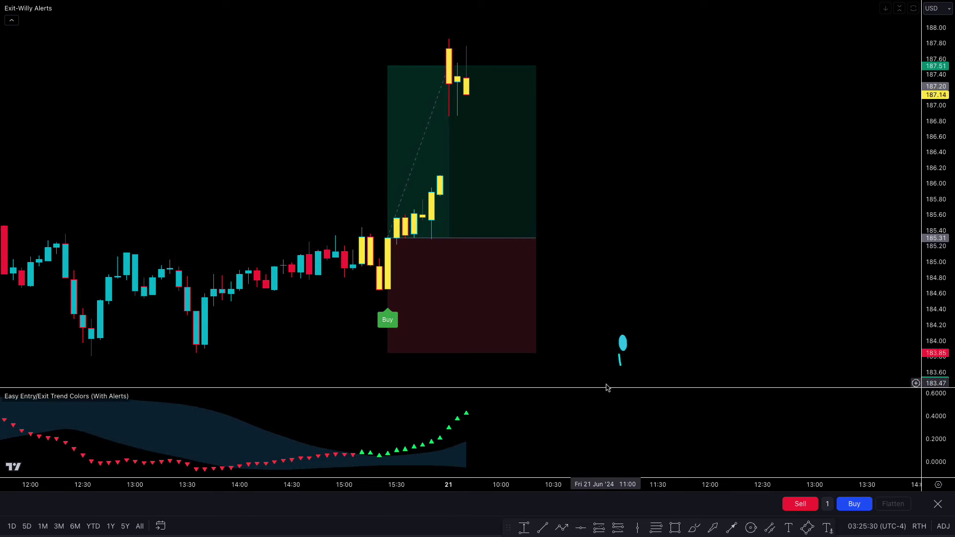
# - Shorten the long position box so it ends at the latest candle
pyautogui.click(522, 238)
pyautogui.moveTo(533, 238); pyautogui.dragTo(475, 238)
pyautogui.click(539, 263)
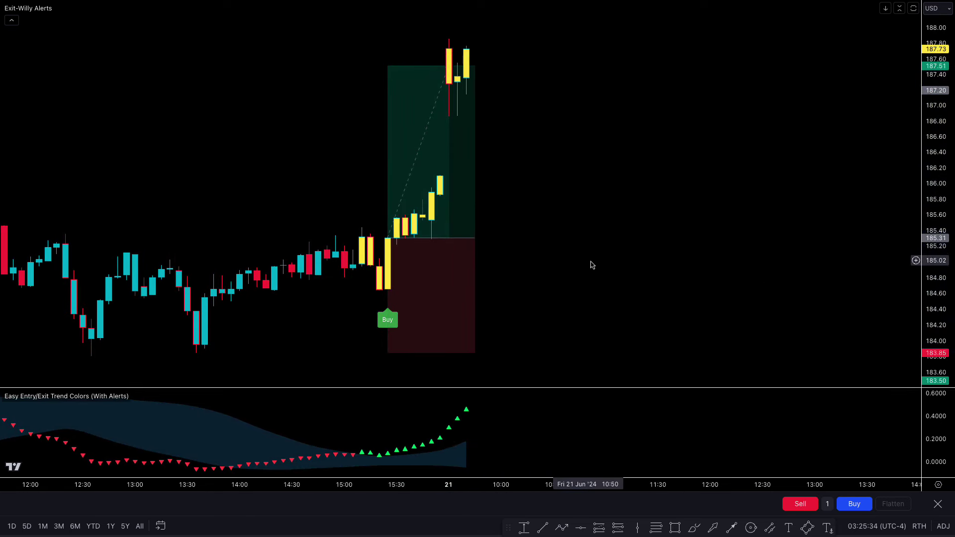
pyautogui.scroll(2, 592, 265)
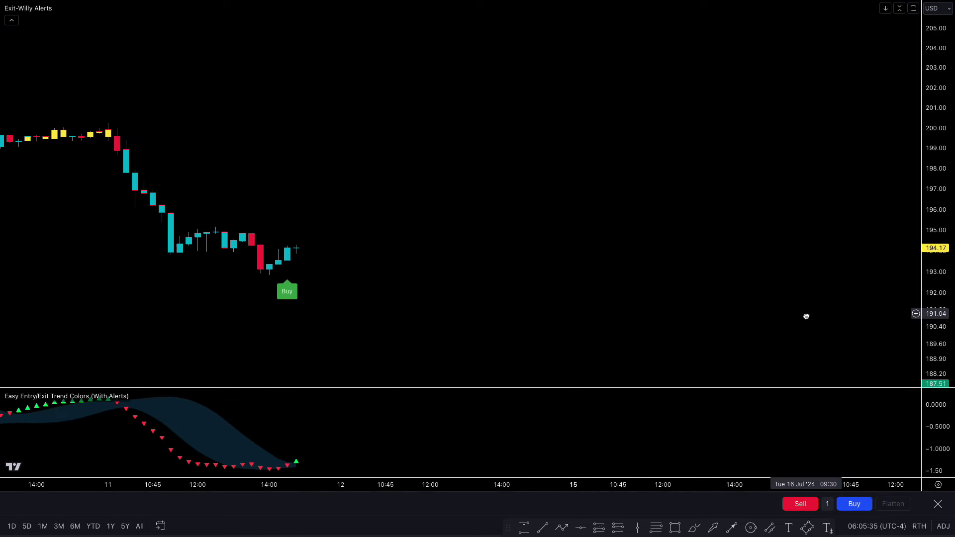
# - Place a long position at the 11 Jul Buy candle with stop 192.55 and target 196.64
pyautogui.scroll(1, 814, 319)
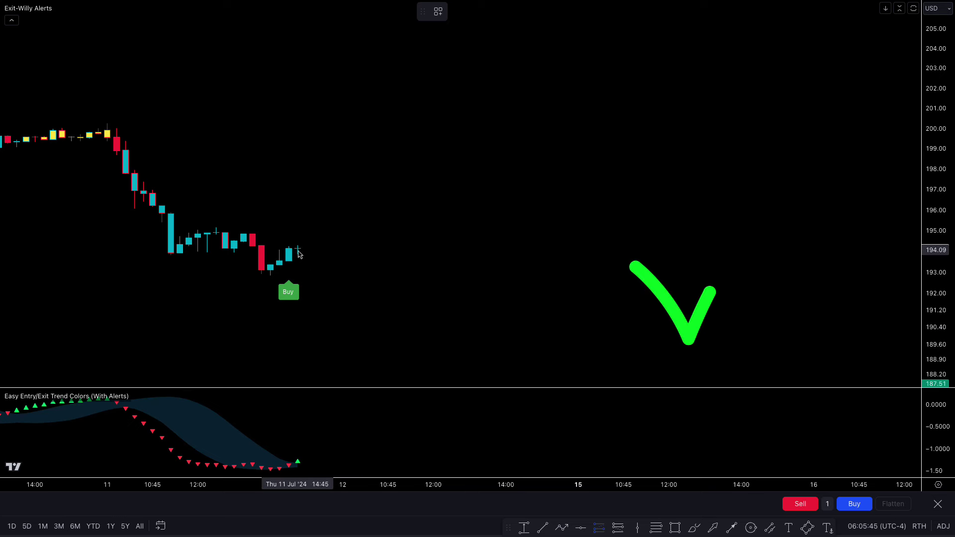
pyautogui.click(298, 248)
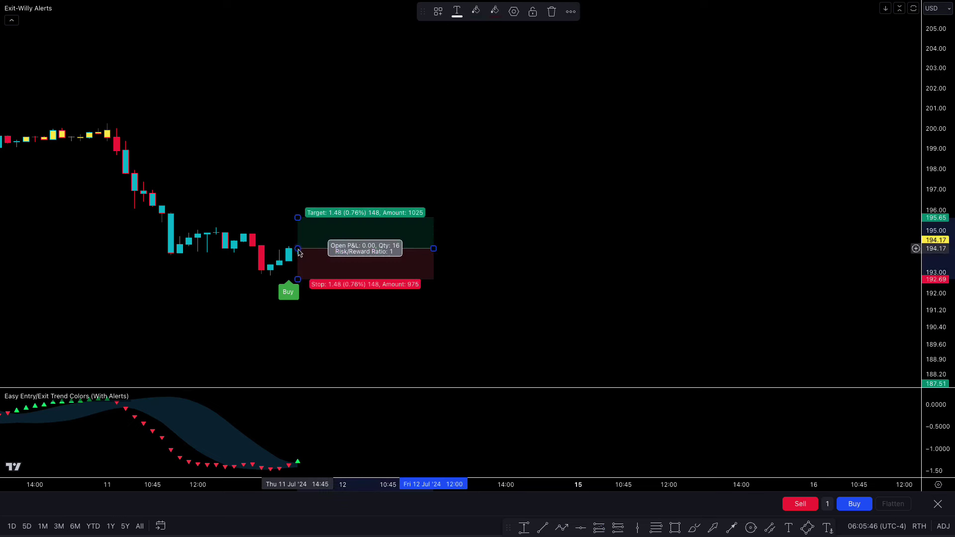
pyautogui.moveTo(298, 278); pyautogui.dragTo(298, 282)
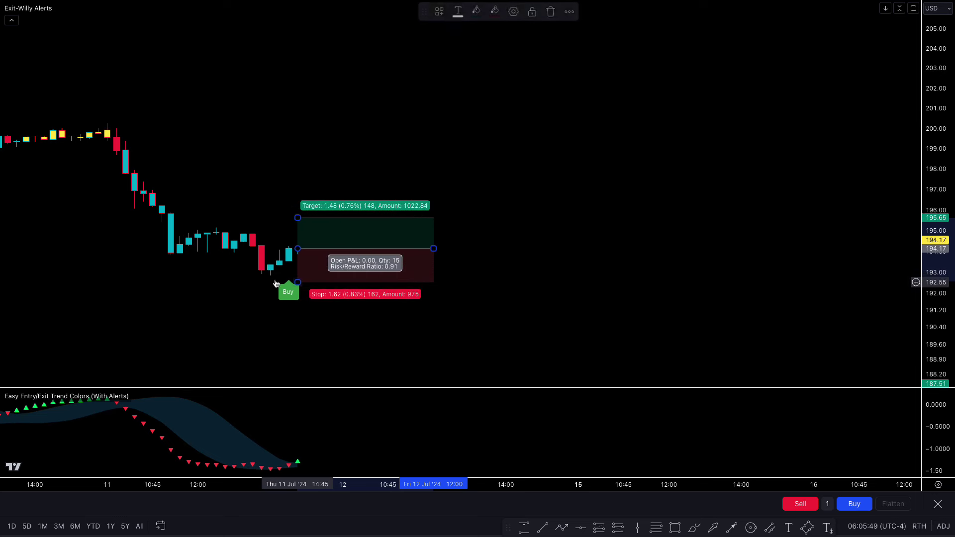
pyautogui.moveTo(297, 218)
pyautogui.mouseDown()
pyautogui.moveTo(290, 163)
pyautogui.moveTo(290, 200)
pyautogui.mouseUp()
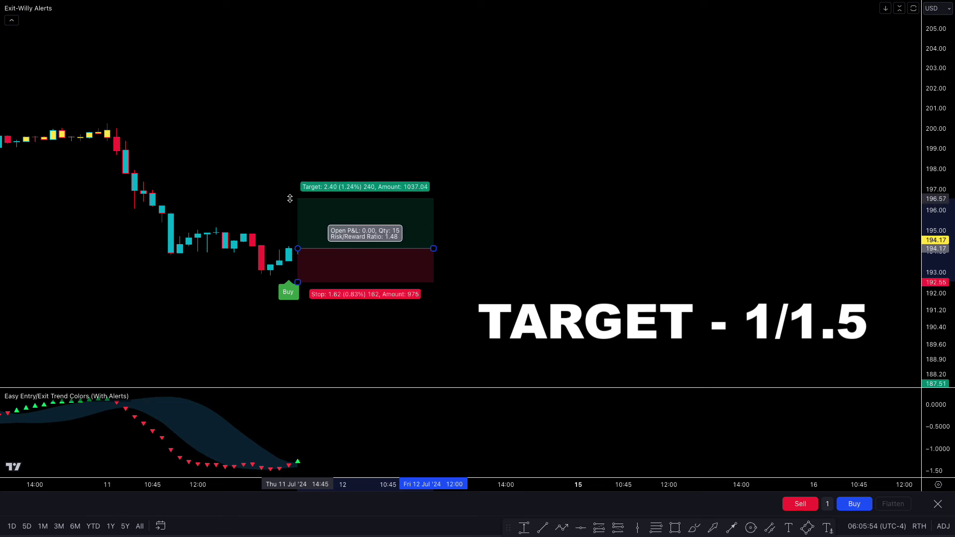
pyautogui.moveTo(291, 199); pyautogui.dragTo(297, 197)
pyautogui.click(612, 229)
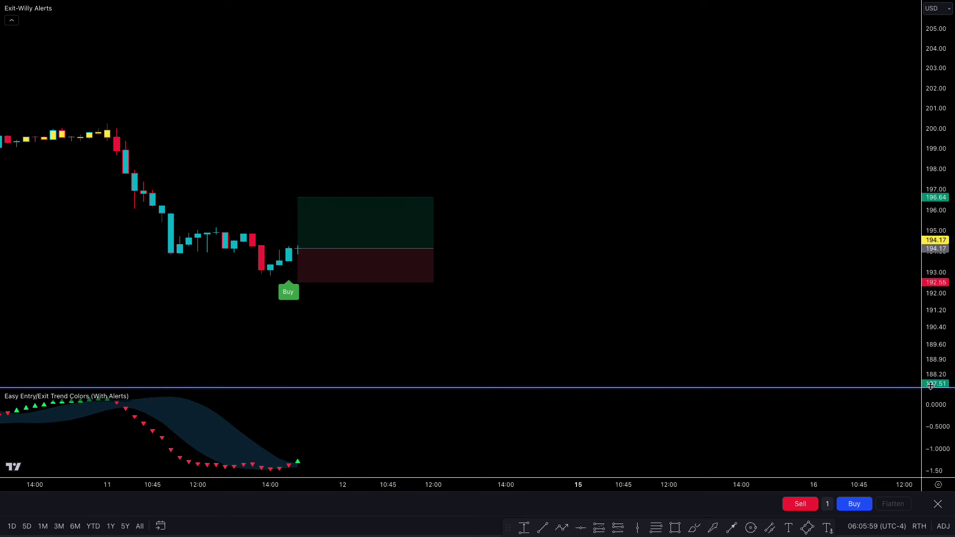
# - Extend the long position over new candles, then shorten it to end at the Sell signal
pyautogui.moveTo(930, 387); pyautogui.dragTo(842, 337)
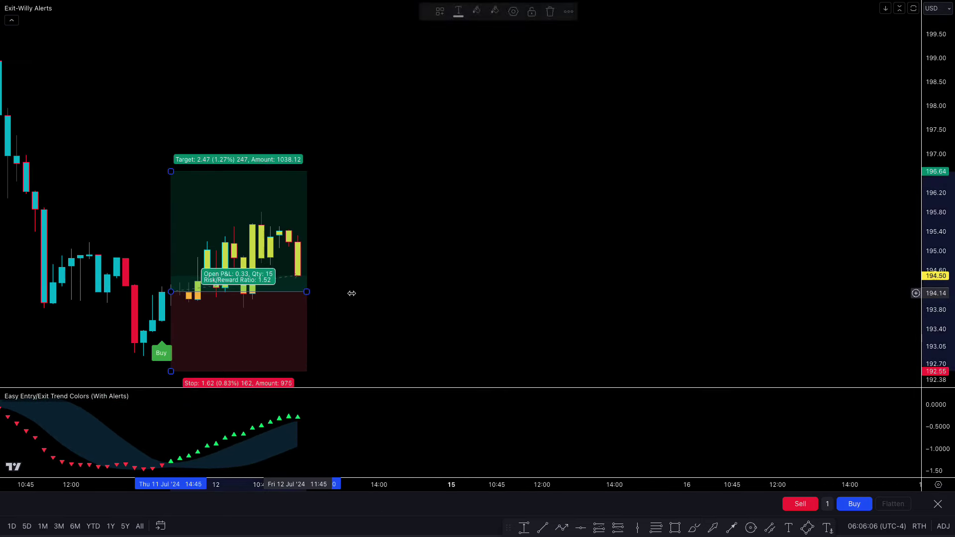
pyautogui.moveTo(305, 292); pyautogui.dragTo(415, 292)
pyautogui.hscroll(-3, 455, 332)
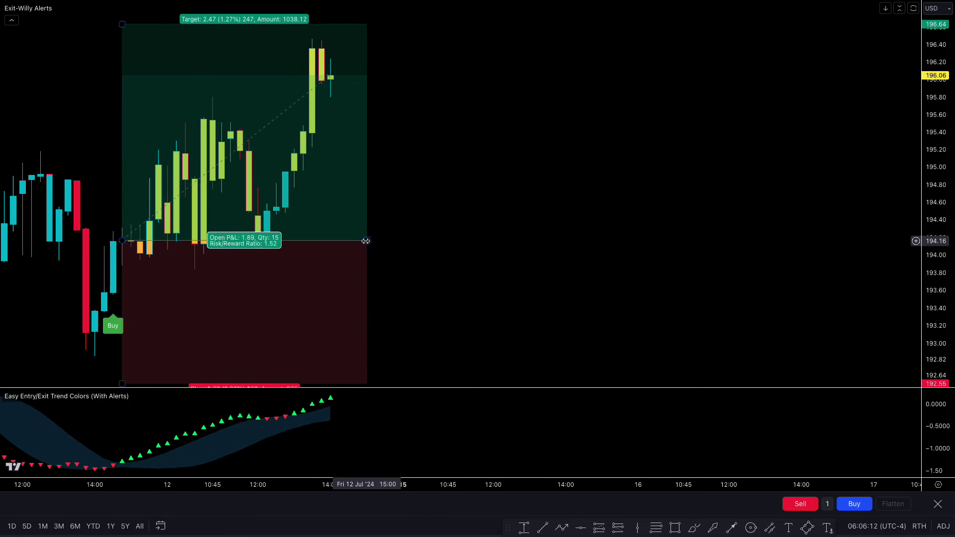
pyautogui.moveTo(366, 241); pyautogui.dragTo(465, 241)
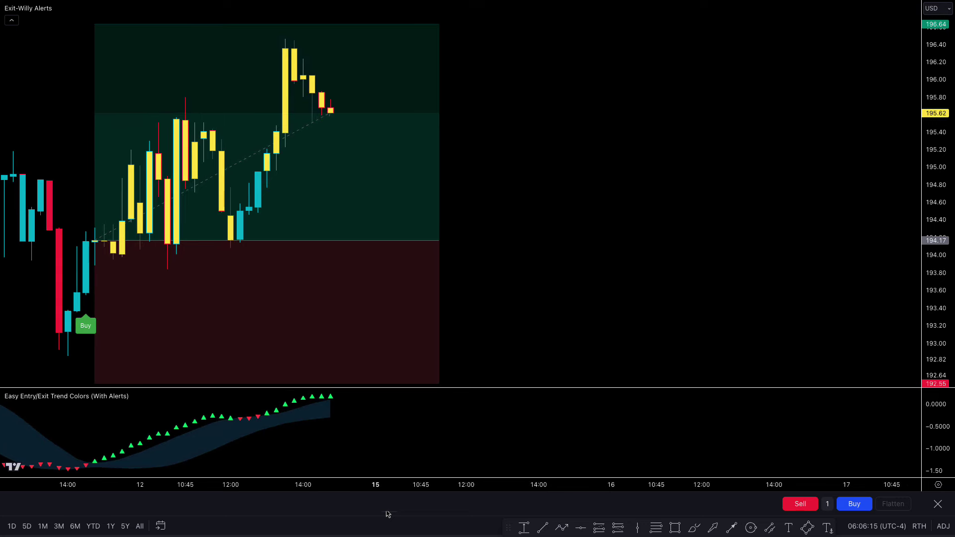
pyautogui.click(412, 241)
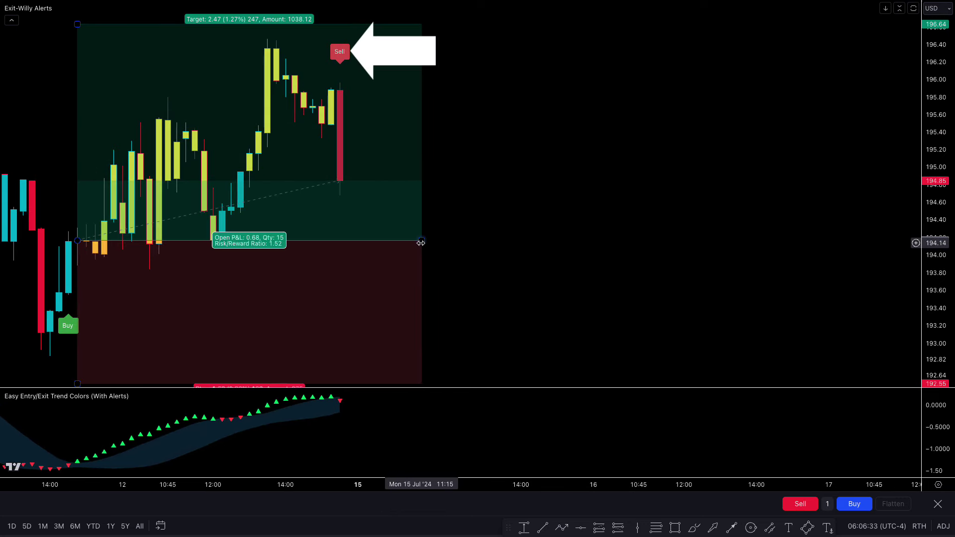
pyautogui.moveTo(413, 241); pyautogui.dragTo(325, 231)
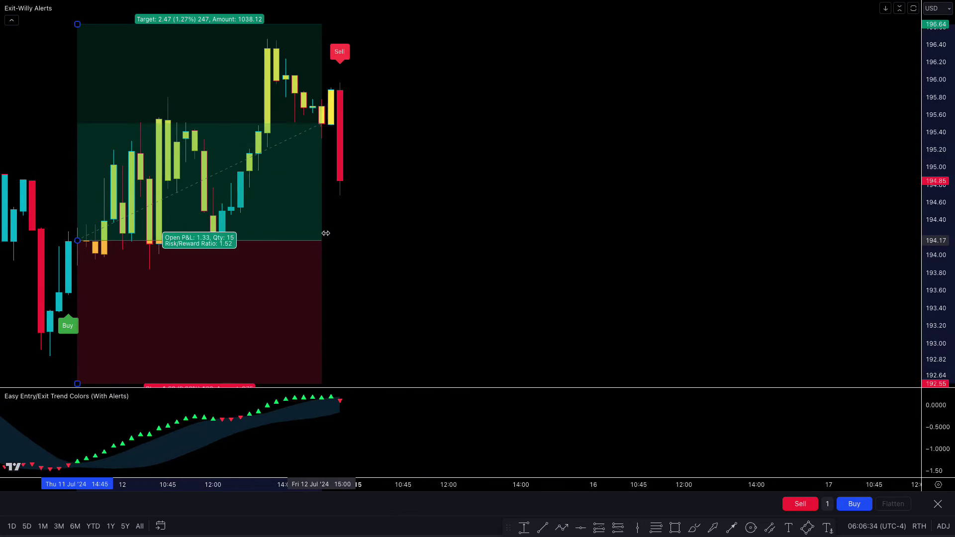
pyautogui.click(444, 254)
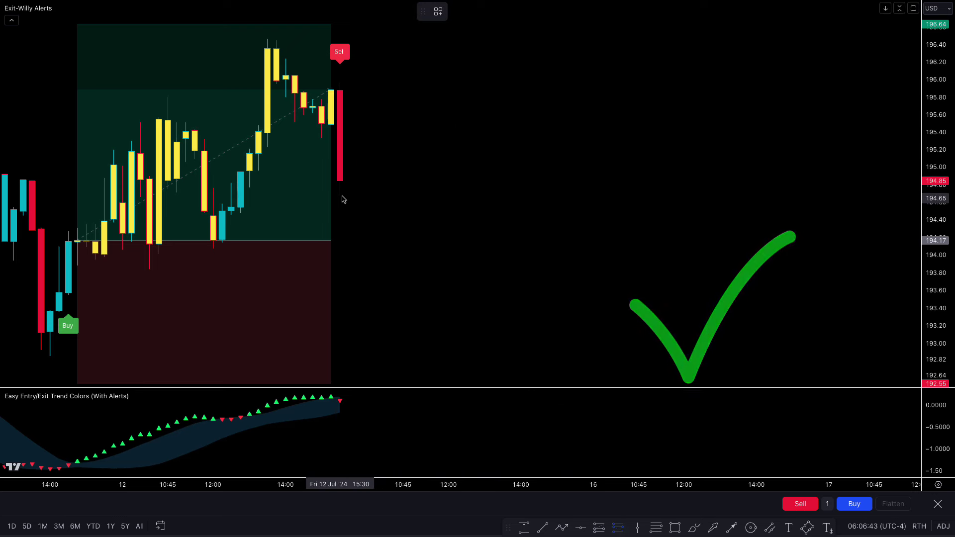
# - Place a short position at the Sell candle, stop above the highs and target at about 1:1.5
pyautogui.click(340, 181)
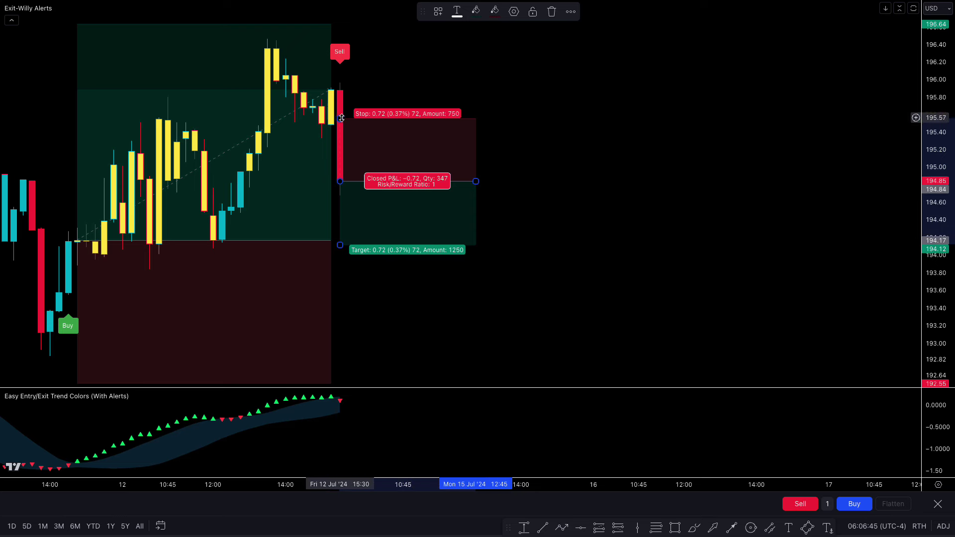
pyautogui.moveTo(338, 114); pyautogui.dragTo(335, 42)
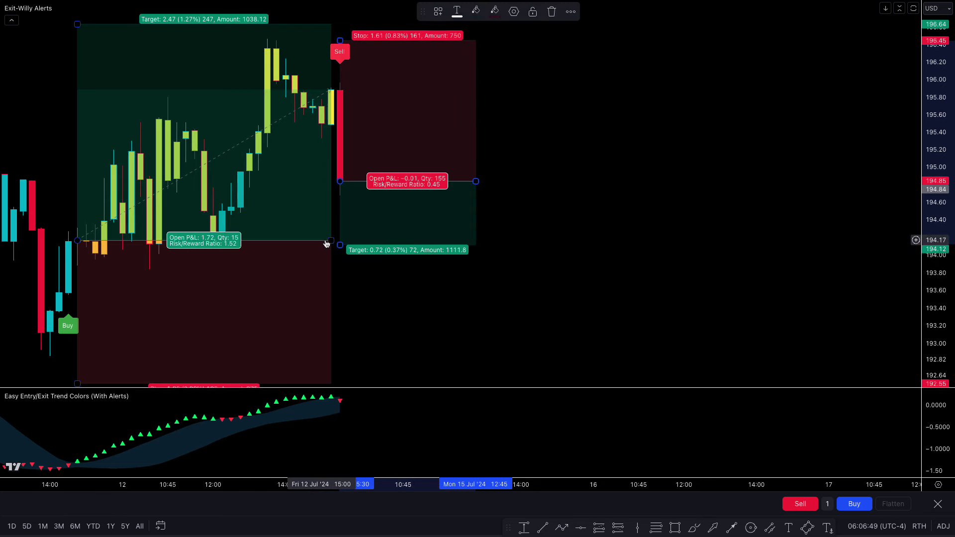
pyautogui.moveTo(340, 245); pyautogui.dragTo(340, 360)
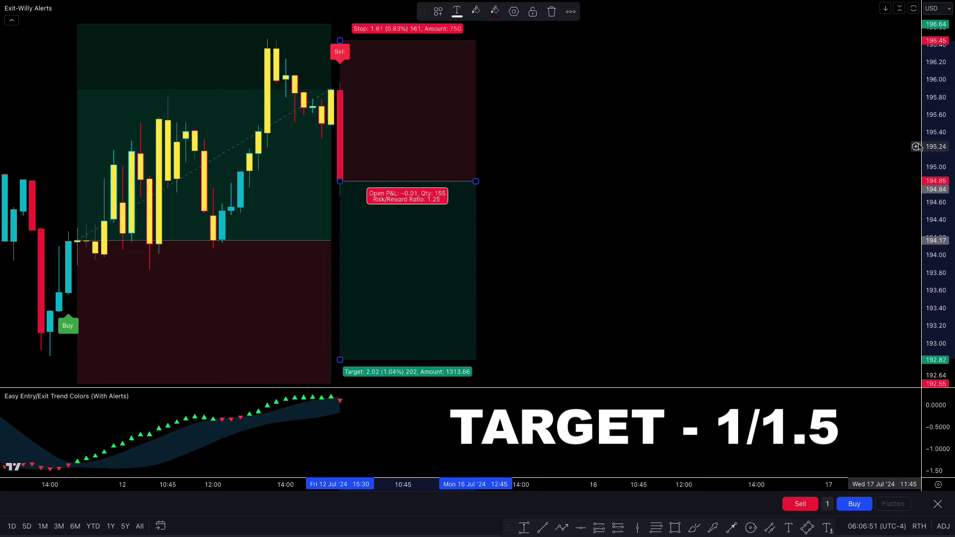
pyautogui.click(696, 253)
pyautogui.moveTo(325, 294); pyautogui.dragTo(331, 324)
pyautogui.click(638, 277)
# - Narrow the short position box and shift and refit the chart to the 11 Apr Sell signal
pyautogui.scroll(1, 642, 282)
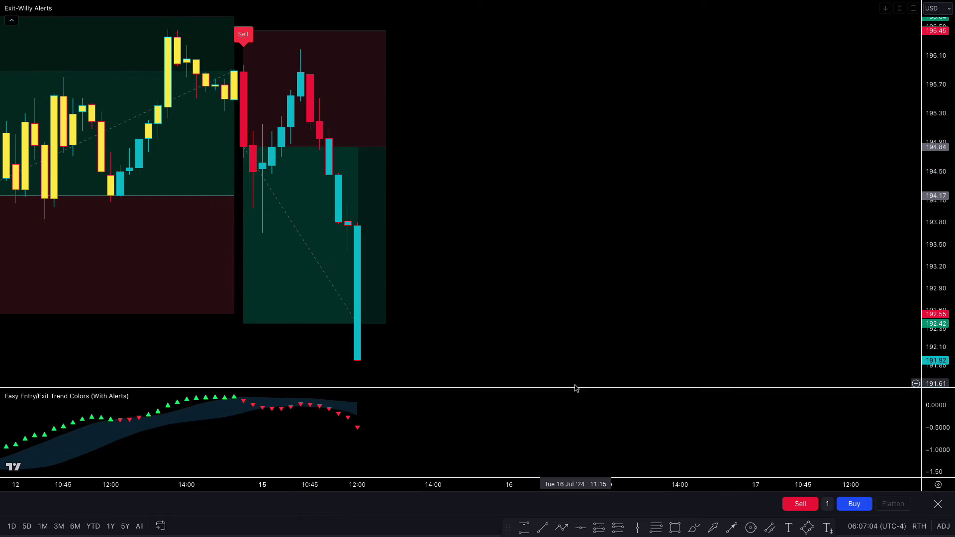
pyautogui.moveTo(385, 147); pyautogui.dragTo(367, 148)
pyautogui.moveTo(464, 201); pyautogui.dragTo(495, 225)
pyautogui.click(933, 381)
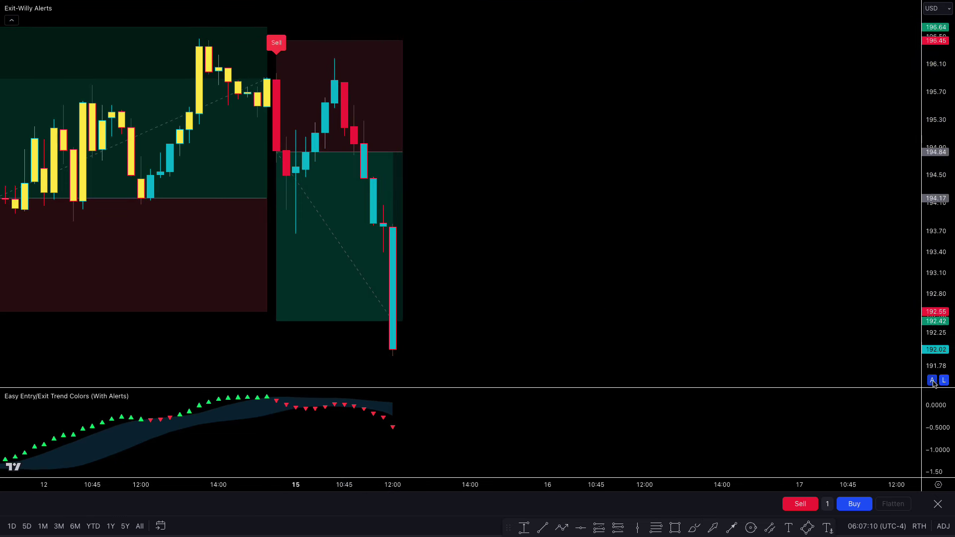
pyautogui.moveTo(130, 260); pyautogui.dragTo(43, 260)
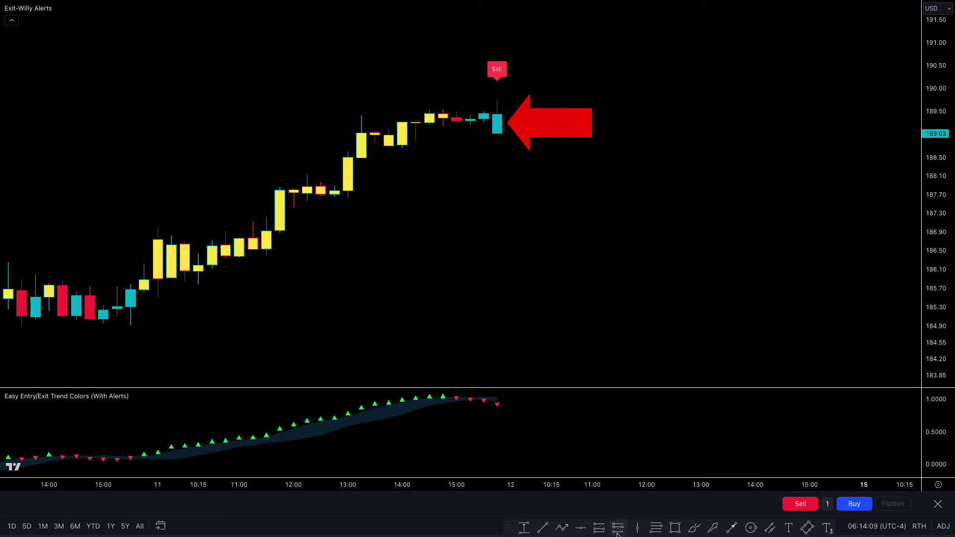
# - Mark the 11 Apr Sell candle with a short position, stop 189.99 and target 187.54 (R/R 1.53)
pyautogui.click(497, 135)
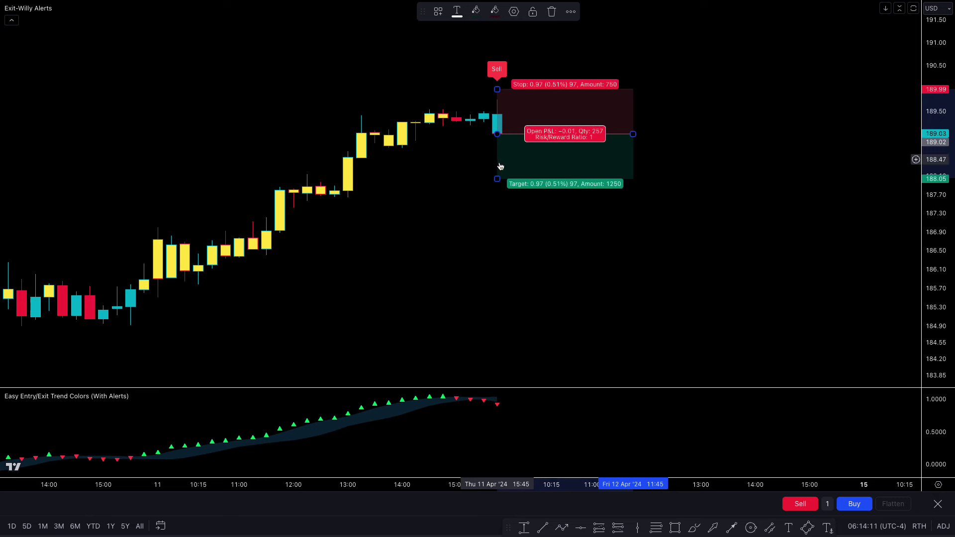
pyautogui.moveTo(498, 181); pyautogui.dragTo(495, 203)
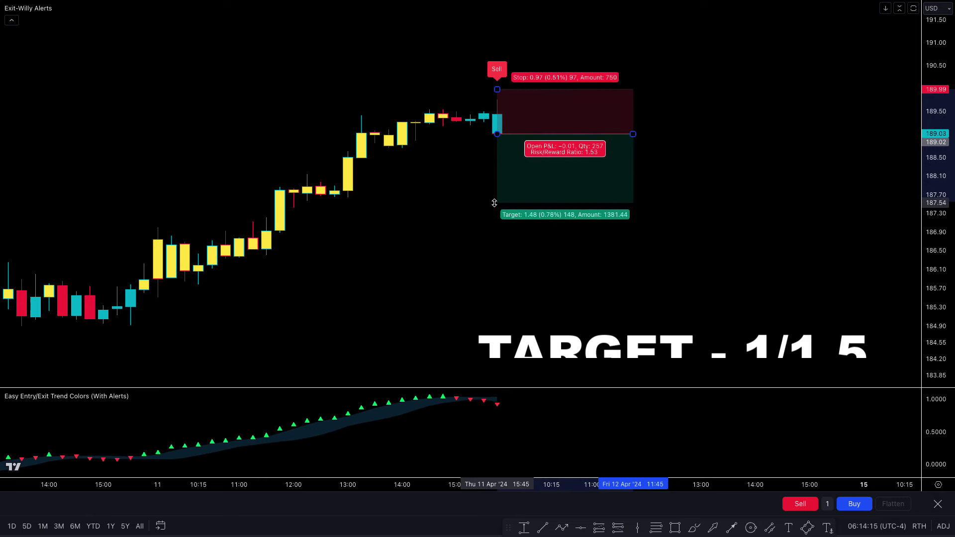
pyautogui.click(683, 277)
pyautogui.scroll(1, 683, 276)
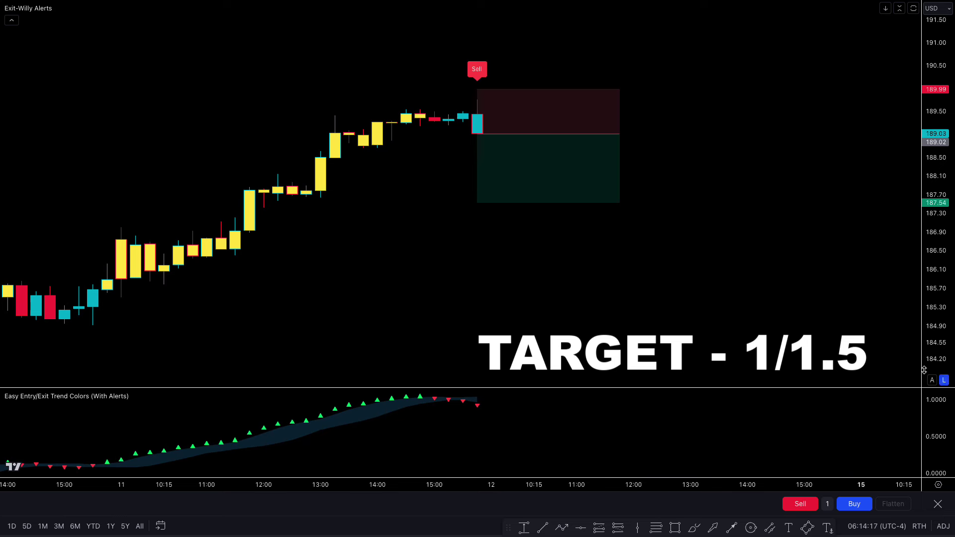